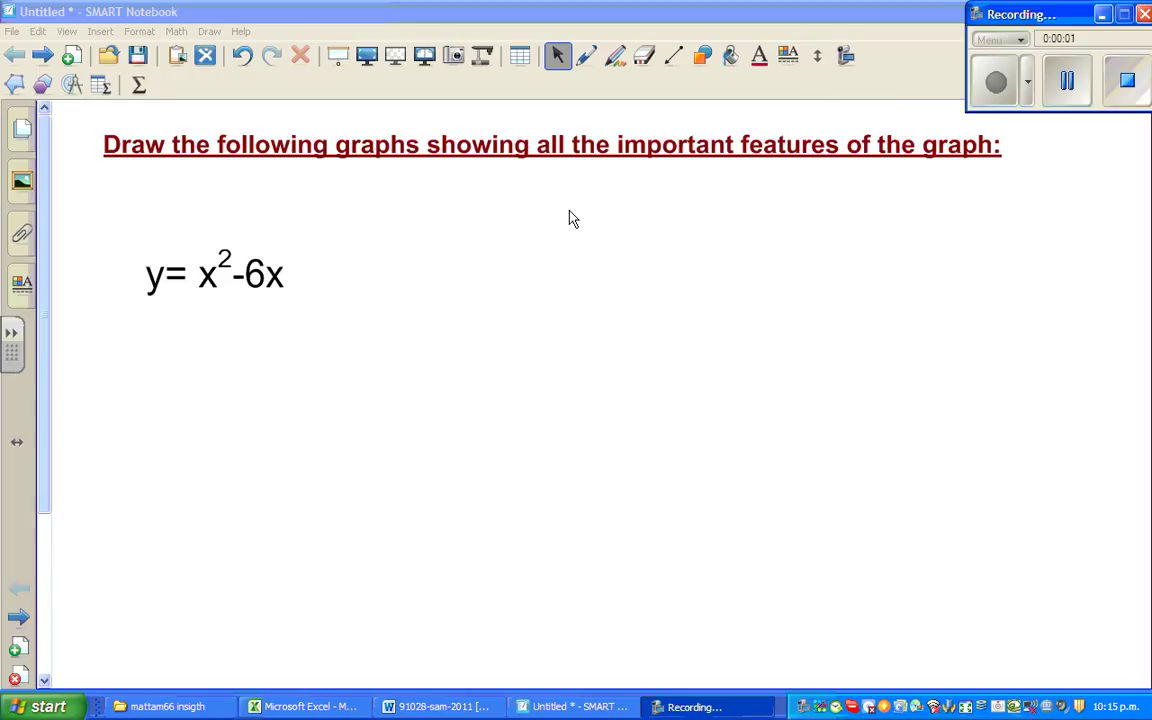
# Enlarge y = x²-6x, move it up-left, and circle the 2 with an arrow to 'parabola'
pyautogui.click(222, 287)
pyautogui.moveTo(347, 330); pyautogui.dragTo(383, 345)
pyautogui.moveTo(278, 296); pyautogui.dragTo(257, 259)
pyautogui.click(477, 305)
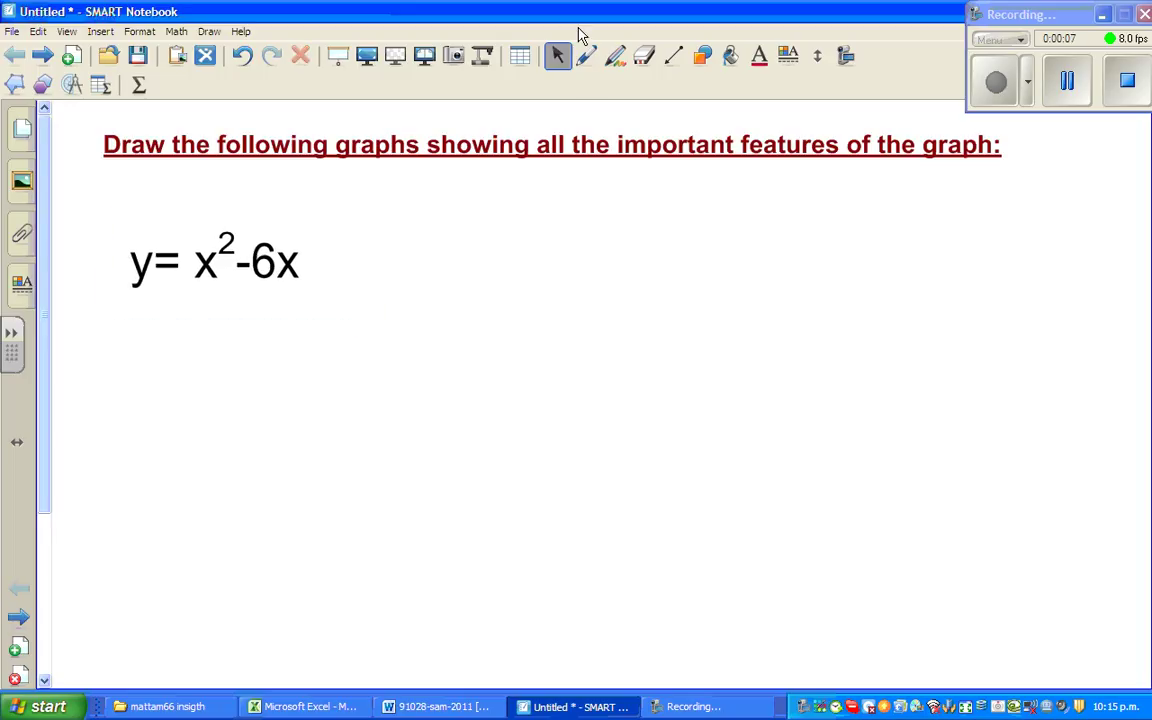
pyautogui.click(586, 57)
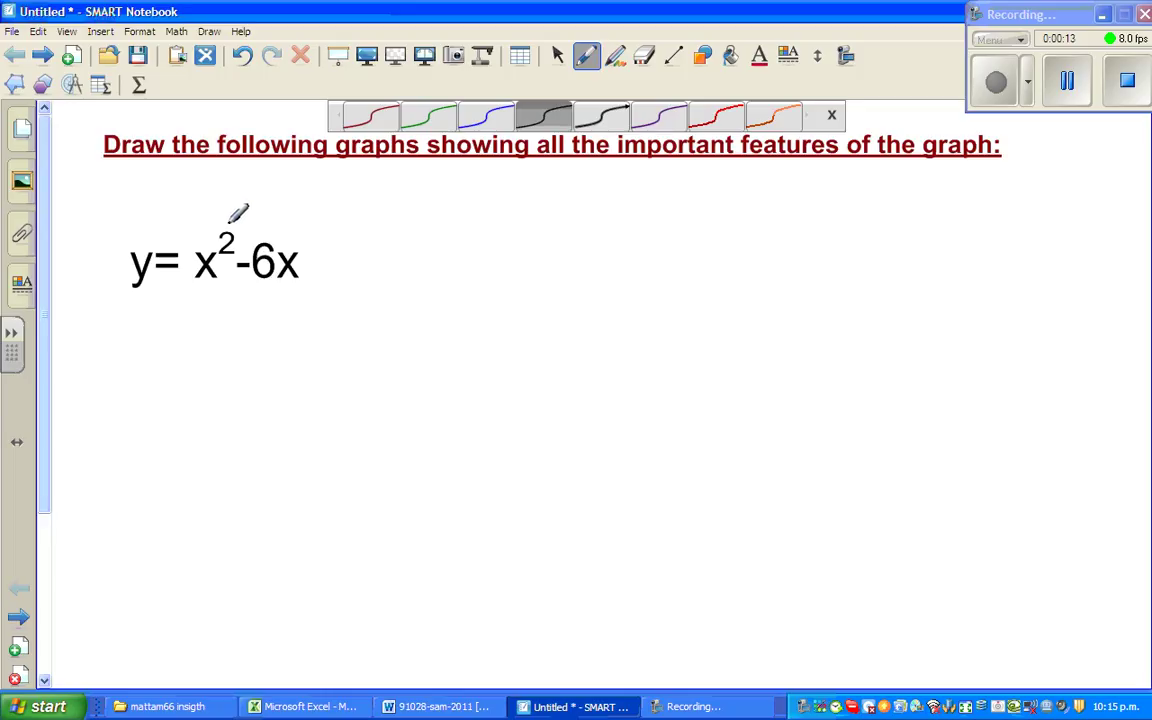
pyautogui.moveTo(229, 221)
pyautogui.mouseDown()
pyautogui.moveTo(215, 240)
pyautogui.moveTo(242, 252)
pyautogui.moveTo(240, 232)
pyautogui.moveTo(289, 211)
pyautogui.moveTo(290, 224)
pyautogui.moveTo(333, 231)
pyautogui.moveTo(336, 215)
pyautogui.moveTo(378, 188)
pyautogui.moveTo(424, 183)
pyautogui.moveTo(431, 199)
pyautogui.moveTo(464, 196)
pyautogui.mouseUp()
# Draw straight vertical and horizontal axes to the right of the equation
pyautogui.click(676, 55)
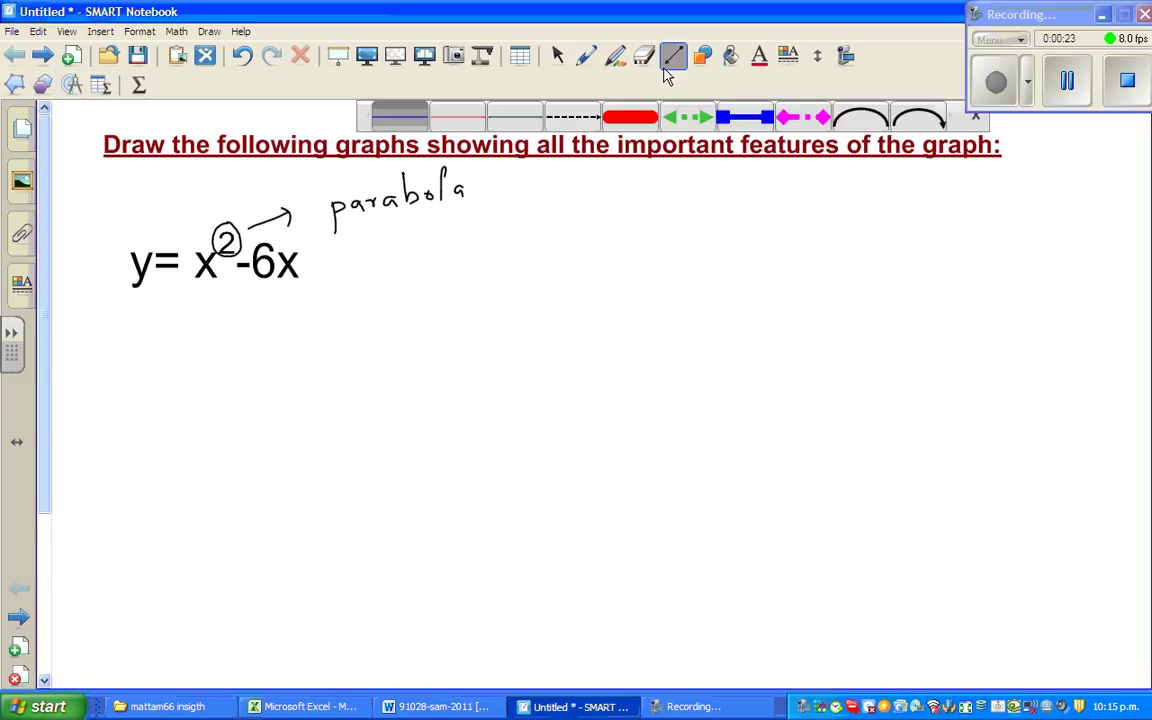
pyautogui.click(510, 116)
pyautogui.moveTo(682, 373); pyautogui.dragTo(682, 186)
pyautogui.moveTo(564, 287); pyautogui.dragTo(862, 288)
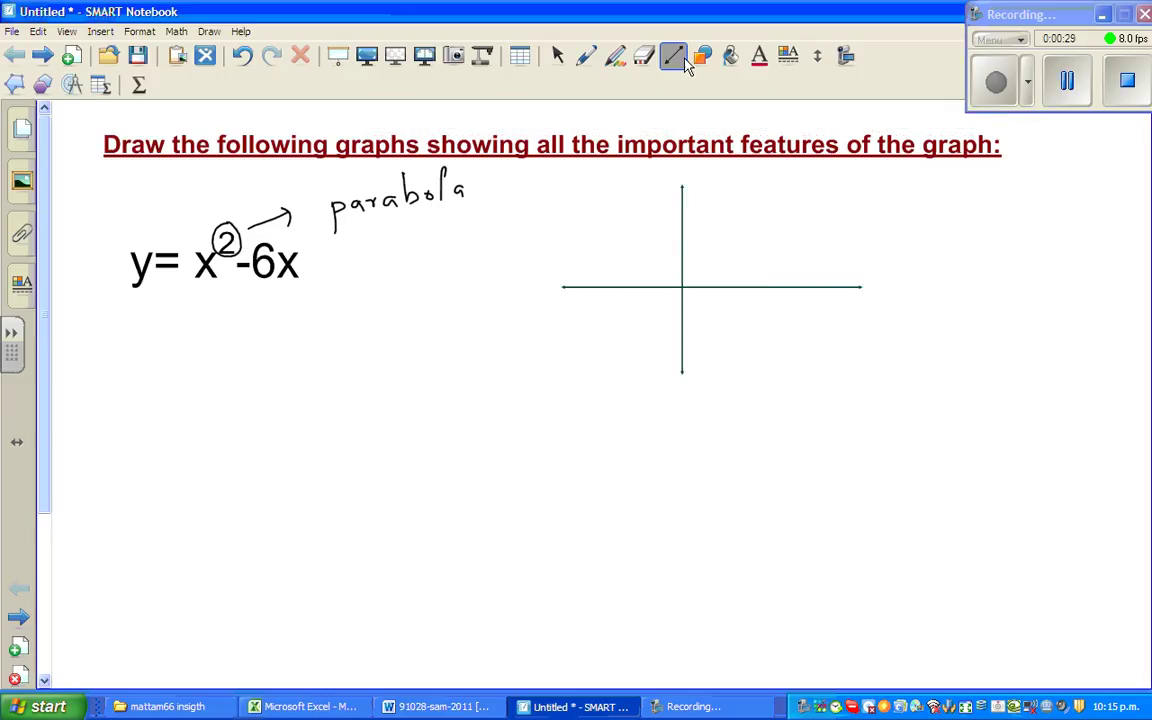
# Draw a U-shaped arc crossing the x-axis twice as the parabola
pyautogui.click(676, 55)
pyautogui.click(775, 108)
pyautogui.moveTo(652, 206)
pyautogui.mouseDown()
pyautogui.moveTo(669, 254)
pyautogui.moveTo(728, 313)
pyautogui.moveTo(803, 325)
pyautogui.moveTo(837, 352)
pyautogui.mouseUp()
# Label the parabola's left and right x-axis crossings x₁ and x₂ in red pen
pyautogui.click(586, 55)
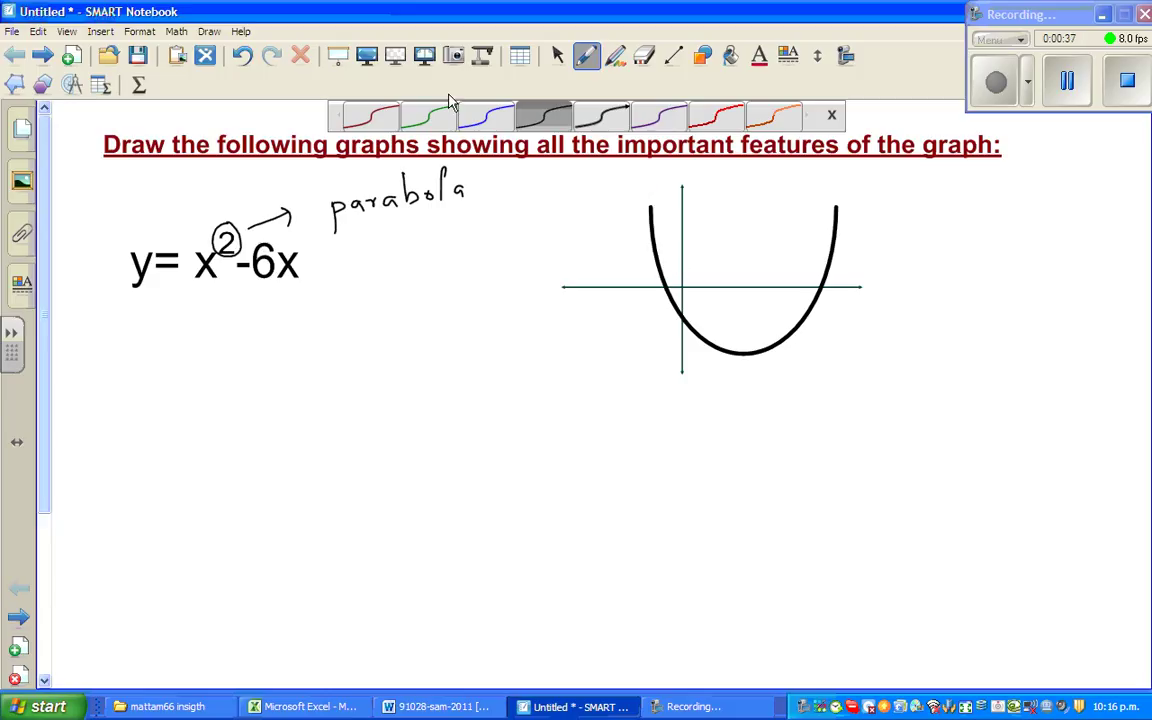
pyautogui.click(370, 117)
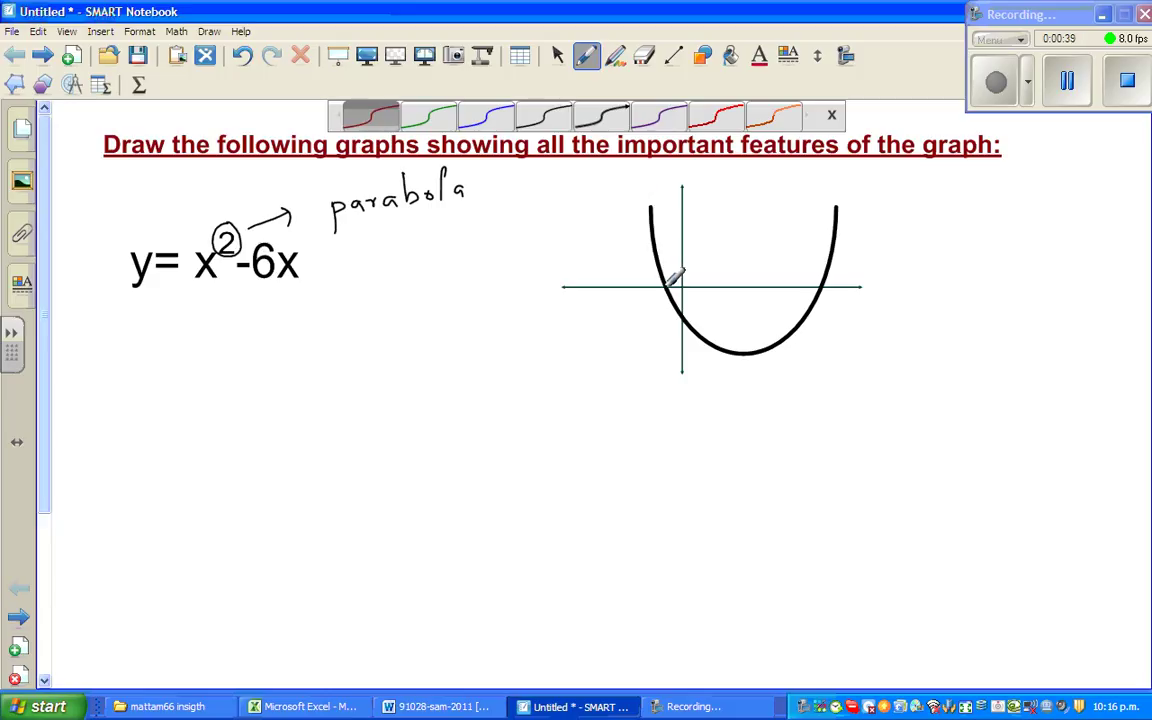
pyautogui.moveTo(641, 297)
pyautogui.mouseDown()
pyautogui.moveTo(640, 311)
pyautogui.moveTo(666, 312)
pyautogui.mouseUp()
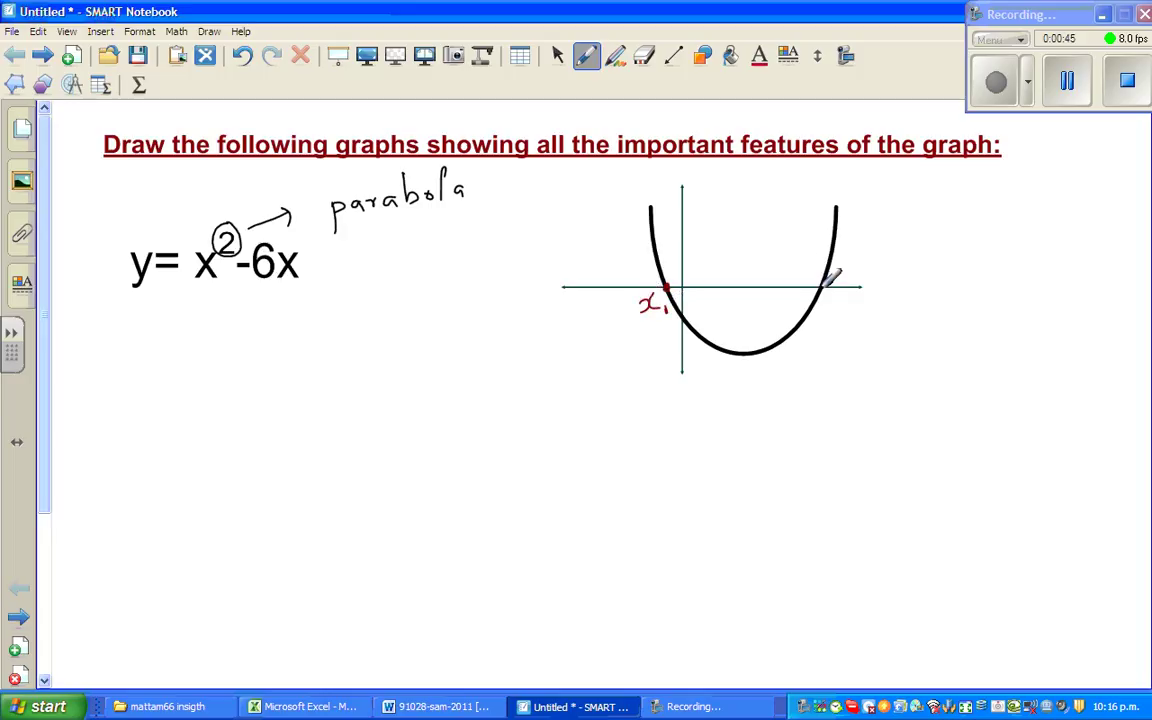
pyautogui.moveTo(831, 297)
pyautogui.mouseDown()
pyautogui.moveTo(838, 311)
pyautogui.moveTo(872, 318)
pyautogui.mouseUp()
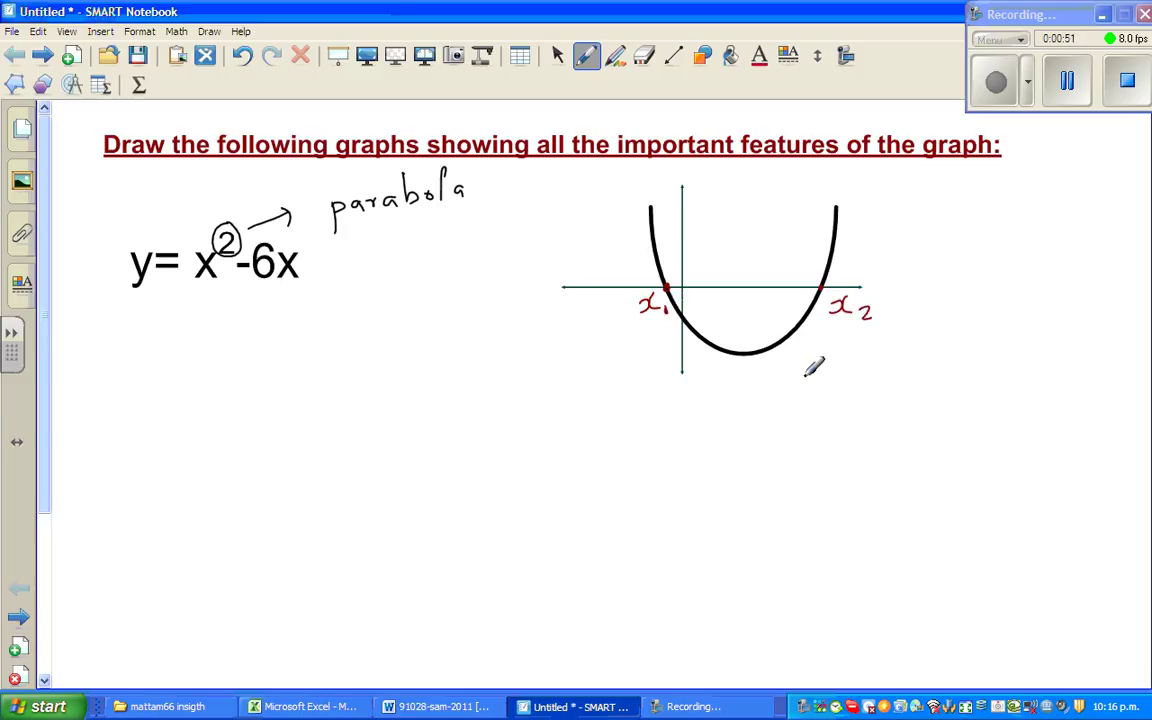
# Handwrite 'x intercept' below the graph
pyautogui.moveTo(805, 377); pyautogui.dragTo(812, 391)
pyautogui.moveTo(826, 376)
pyautogui.mouseDown()
pyautogui.moveTo(816, 391)
pyautogui.moveTo(882, 390)
pyautogui.mouseUp()
pyautogui.click(842, 370)
pyautogui.moveTo(872, 372); pyautogui.dragTo(907, 389)
pyautogui.moveTo(913, 378); pyautogui.dragTo(970, 384)
pyautogui.moveTo(976, 372); pyautogui.dragTo(980, 404)
pyautogui.moveTo(1022, 338); pyautogui.dragTo(1020, 376)
pyautogui.moveTo(1012, 350); pyautogui.dragTo(1028, 346)
# Write 'roots' and 'Zeros' beneath it and add a dash before each line
pyautogui.moveTo(826, 433)
pyautogui.mouseDown()
pyautogui.moveTo(886, 443)
pyautogui.moveTo(894, 430)
pyautogui.mouseUp()
pyautogui.moveTo(915, 427); pyautogui.dragTo(908, 443)
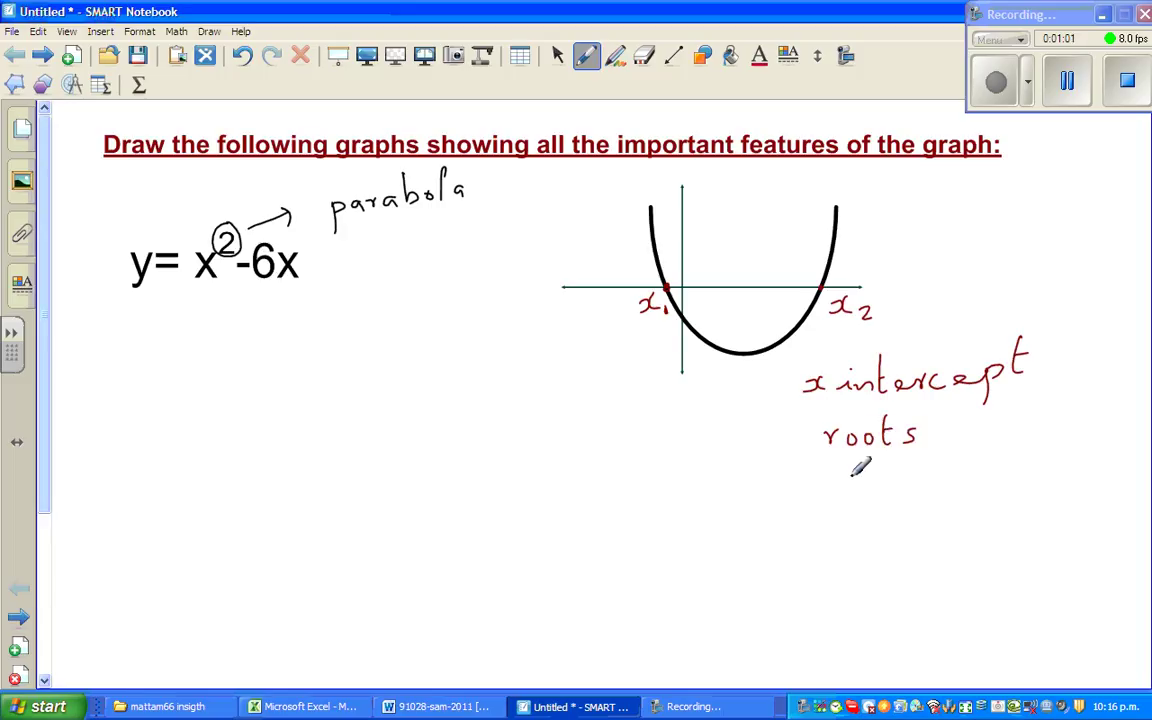
pyautogui.moveTo(836, 476); pyautogui.dragTo(877, 492)
pyautogui.moveTo(882, 484); pyautogui.dragTo(926, 490)
pyautogui.moveTo(780, 390); pyautogui.dragTo(793, 389)
pyautogui.moveTo(805, 442); pyautogui.dragTo(815, 441)
pyautogui.moveTo(818, 489); pyautogui.dragTo(829, 488)
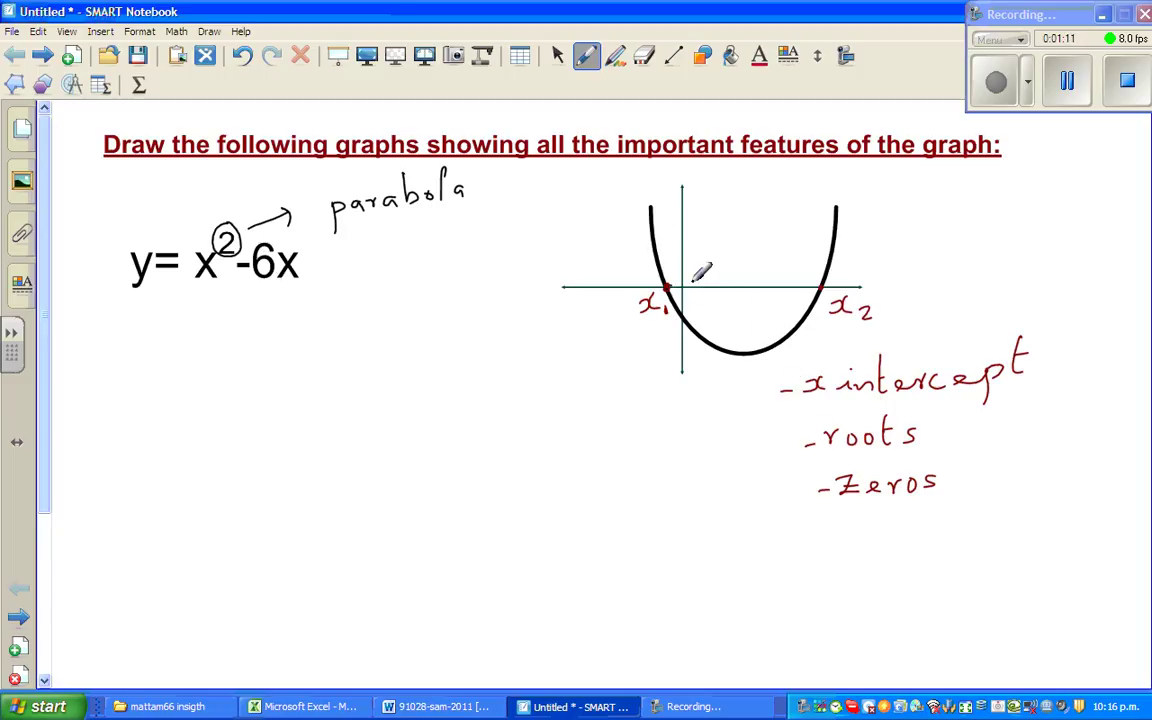
# Add arrowheads with x and y labels to the axes and mark the y-intercept dot with an arrow
pyautogui.moveTo(852, 281)
pyautogui.mouseDown()
pyautogui.moveTo(853, 293)
pyautogui.moveTo(893, 291)
pyautogui.mouseUp()
pyautogui.moveTo(912, 279); pyautogui.dragTo(910, 291)
pyautogui.moveTo(678, 191); pyautogui.dragTo(712, 218)
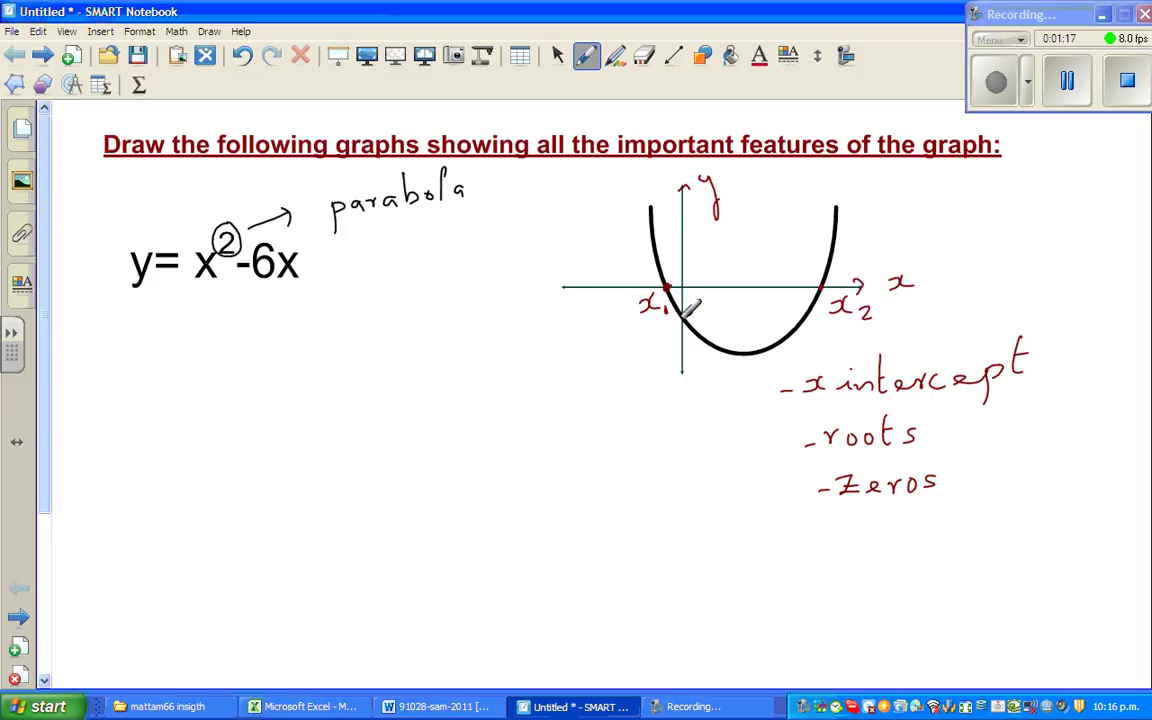
pyautogui.click(684, 318)
pyautogui.moveTo(666, 334)
pyautogui.mouseDown()
pyautogui.moveTo(633, 370)
pyautogui.moveTo(642, 410)
pyautogui.moveTo(622, 433)
pyautogui.moveTo(640, 435)
pyautogui.moveTo(646, 407)
pyautogui.moveTo(651, 439)
pyautogui.moveTo(710, 409)
pyautogui.moveTo(707, 441)
pyautogui.moveTo(728, 402)
pyautogui.mouseUp()
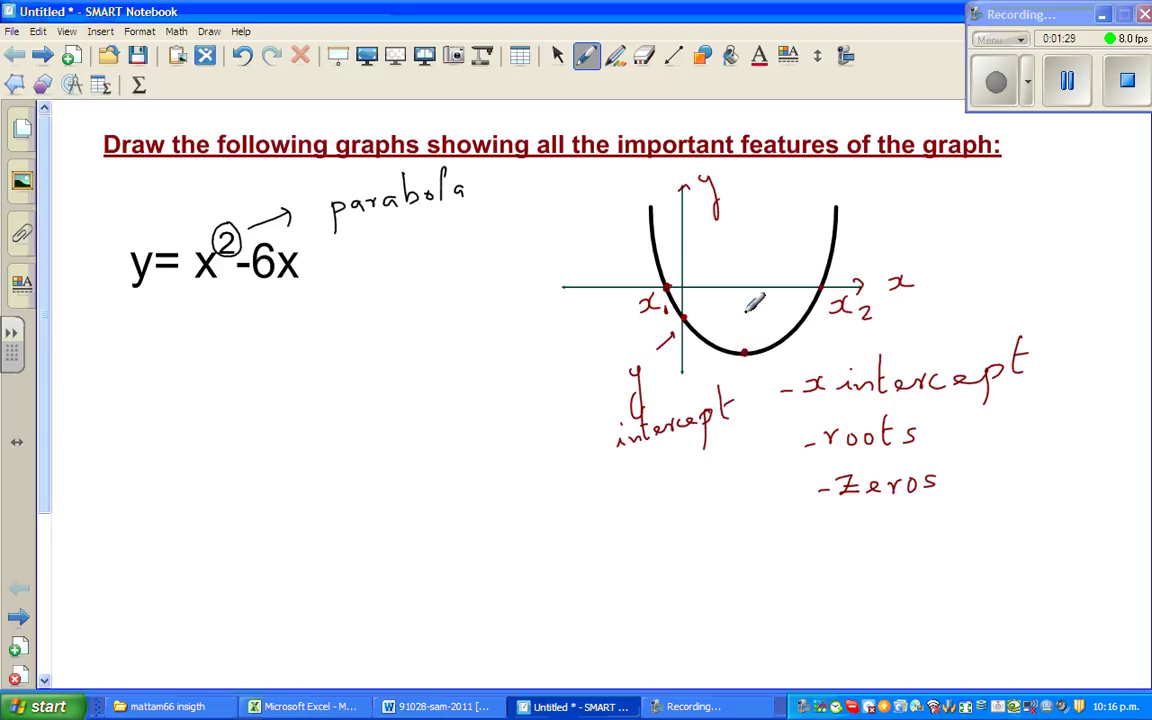
# Draw a curved arrow to the vertex, write 'Vertex', and erase the stray word after it
pyautogui.moveTo(878, 236)
pyautogui.mouseDown()
pyautogui.moveTo(815, 262)
pyautogui.moveTo(750, 336)
pyautogui.moveTo(762, 325)
pyautogui.mouseUp()
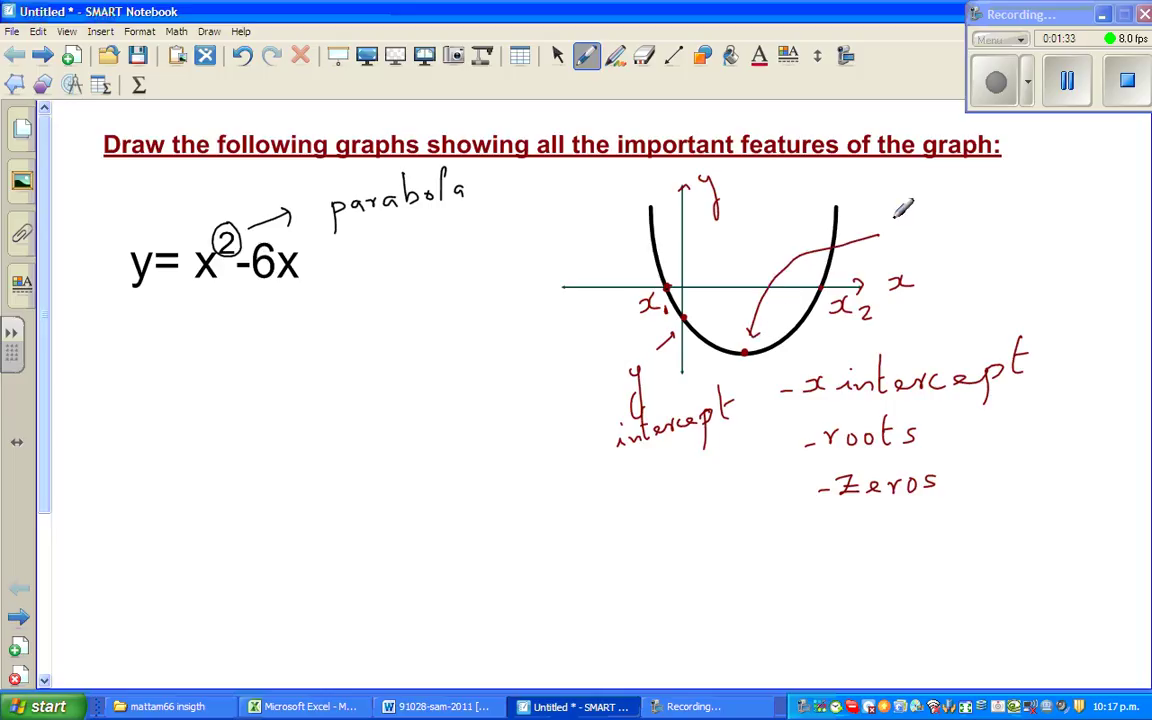
pyautogui.moveTo(893, 197)
pyautogui.mouseDown()
pyautogui.moveTo(918, 222)
pyautogui.moveTo(1066, 186)
pyautogui.mouseUp()
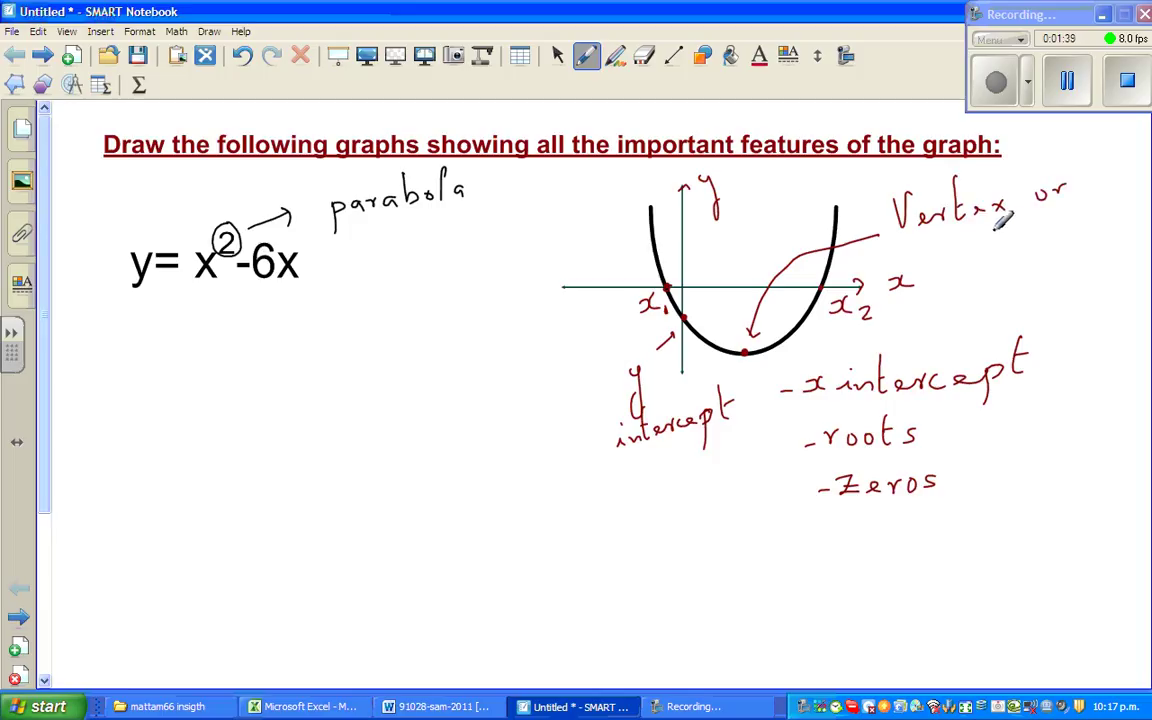
pyautogui.click(643, 55)
pyautogui.moveTo(1036, 192); pyautogui.dragTo(1066, 190)
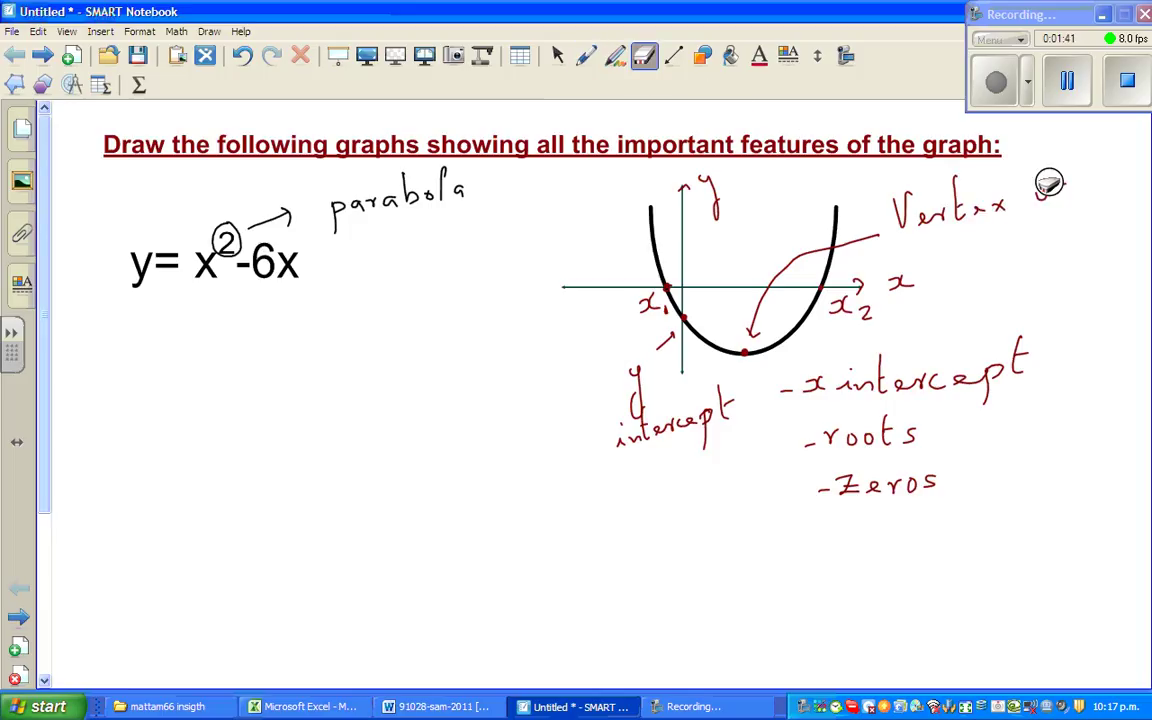
# Add 'T.P' after Vertex and 'minimum' beneath it in red
pyautogui.click(586, 55)
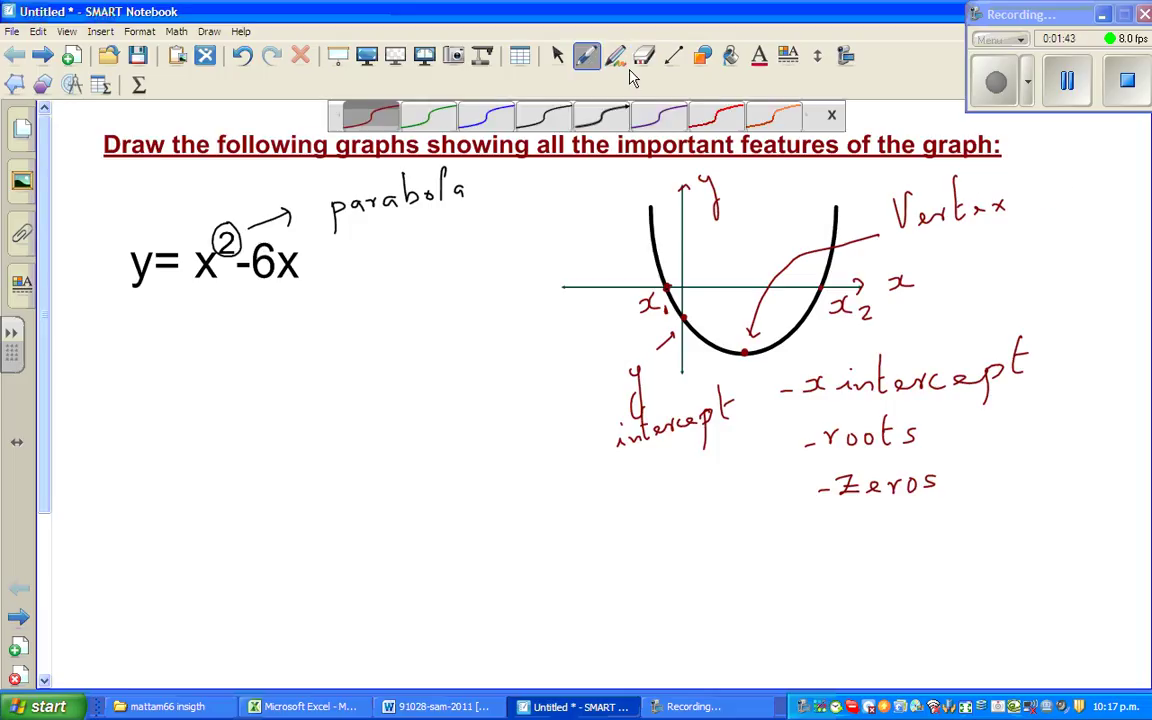
pyautogui.click(1024, 210)
pyautogui.moveTo(1034, 178); pyautogui.dragTo(1050, 174)
pyautogui.moveTo(1043, 175)
pyautogui.mouseDown()
pyautogui.moveTo(1040, 192)
pyautogui.moveTo(1071, 162)
pyautogui.moveTo(1072, 176)
pyautogui.mouseUp()
pyautogui.click(1053, 190)
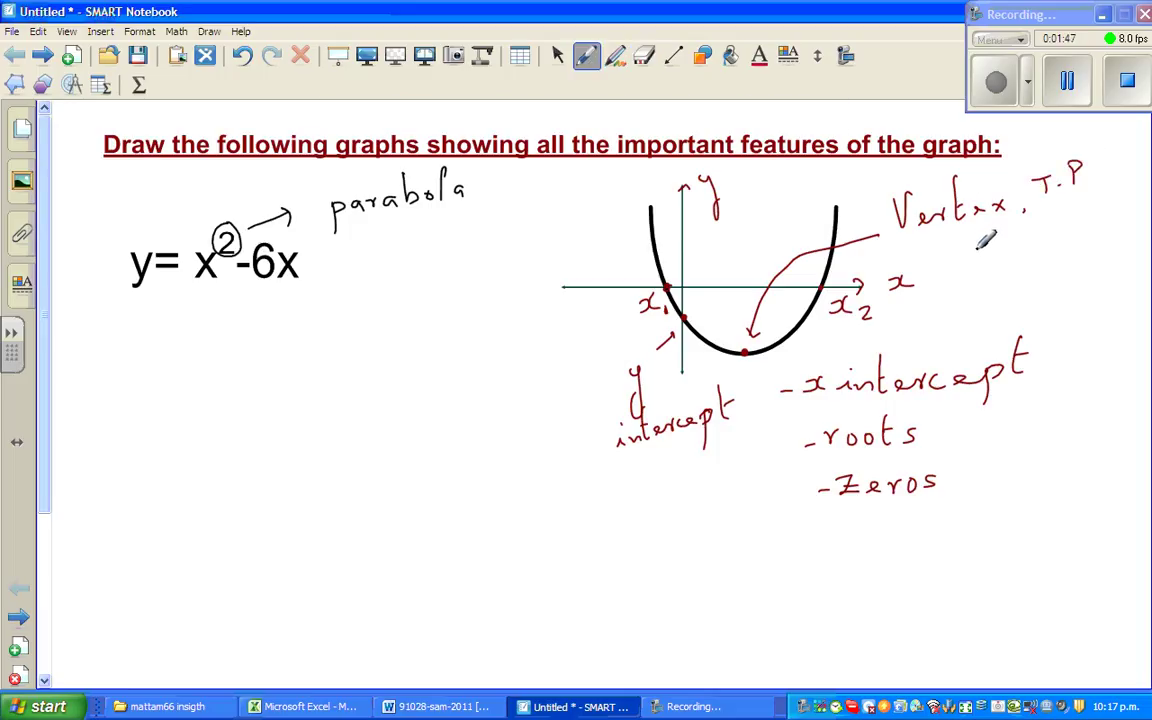
pyautogui.moveTo(985, 250); pyautogui.dragTo(1115, 226)
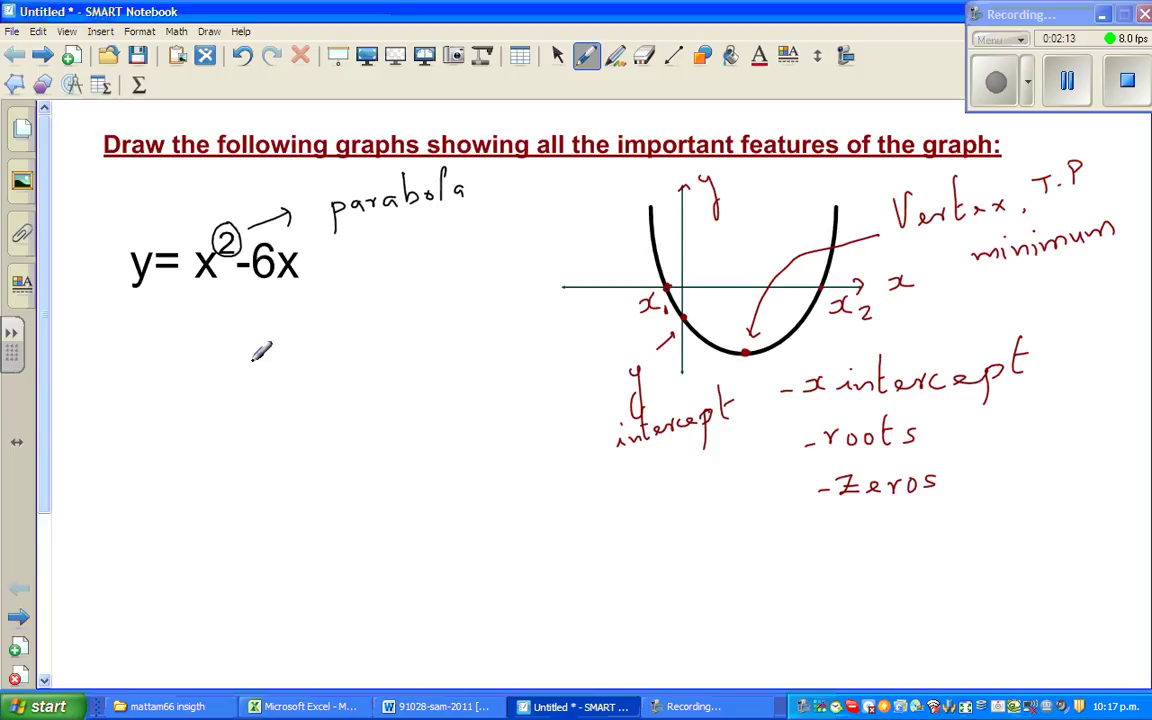
# Rewrite the equation in factorised form as y = x(x-6)
pyautogui.moveTo(117, 347)
pyautogui.mouseDown()
pyautogui.moveTo(114, 409)
pyautogui.moveTo(155, 351)
pyautogui.moveTo(156, 361)
pyautogui.mouseUp()
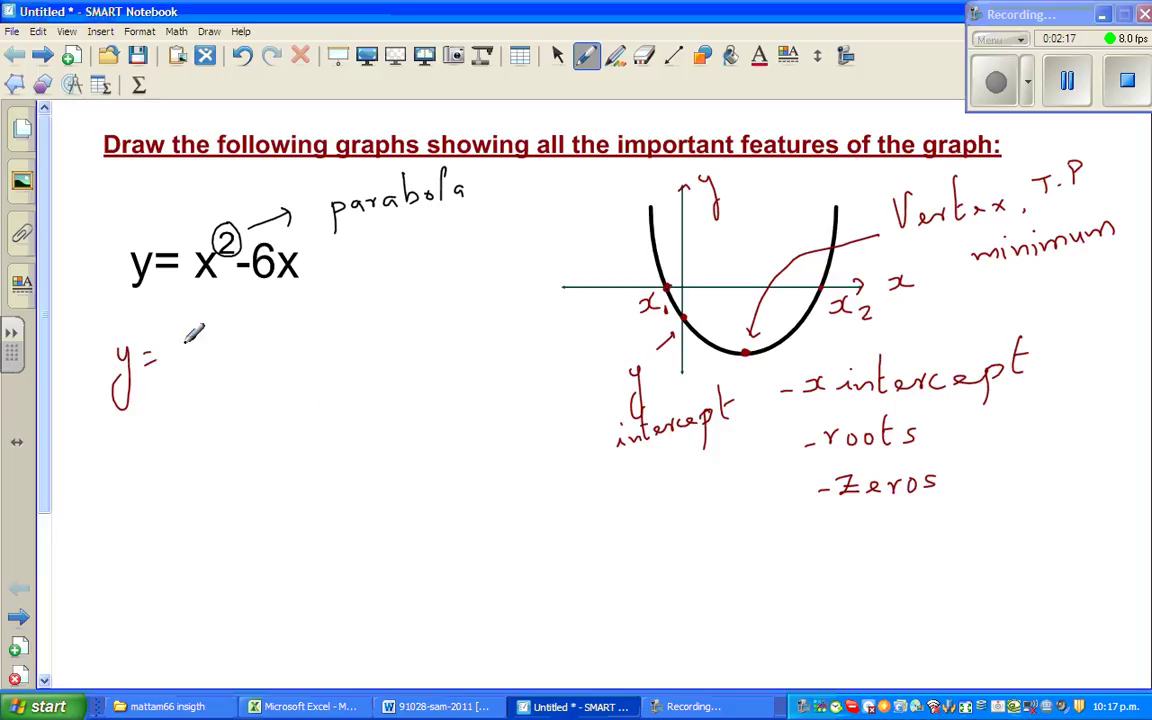
pyautogui.moveTo(178, 342)
pyautogui.mouseDown()
pyautogui.moveTo(180, 362)
pyautogui.moveTo(287, 343)
pyautogui.mouseUp()
pyautogui.moveTo(310, 320)
pyautogui.mouseDown()
pyautogui.moveTo(300, 345)
pyautogui.moveTo(326, 354)
pyautogui.mouseUp()
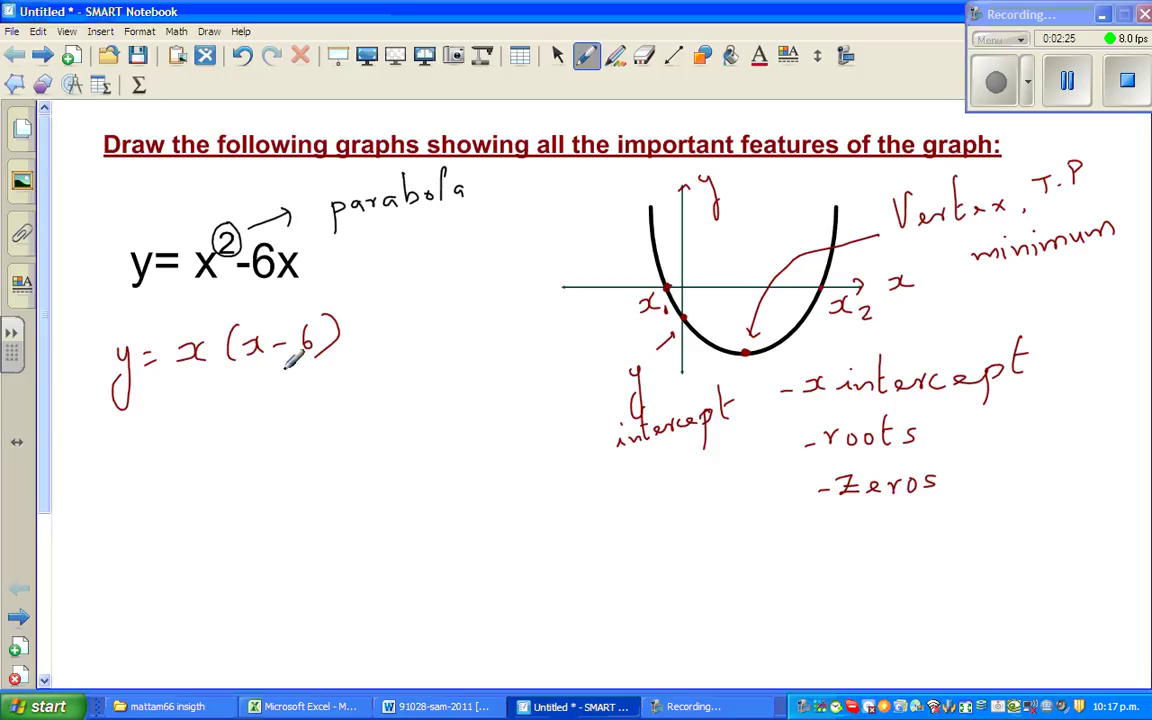
# Write and underline the heading 'x intercept (y = 0)'
pyautogui.moveTo(104, 434); pyautogui.dragTo(134, 448)
pyautogui.moveTo(145, 447)
pyautogui.mouseDown()
pyautogui.moveTo(201, 414)
pyautogui.moveTo(197, 423)
pyautogui.moveTo(235, 435)
pyautogui.moveTo(211, 441)
pyautogui.moveTo(252, 428)
pyautogui.mouseUp()
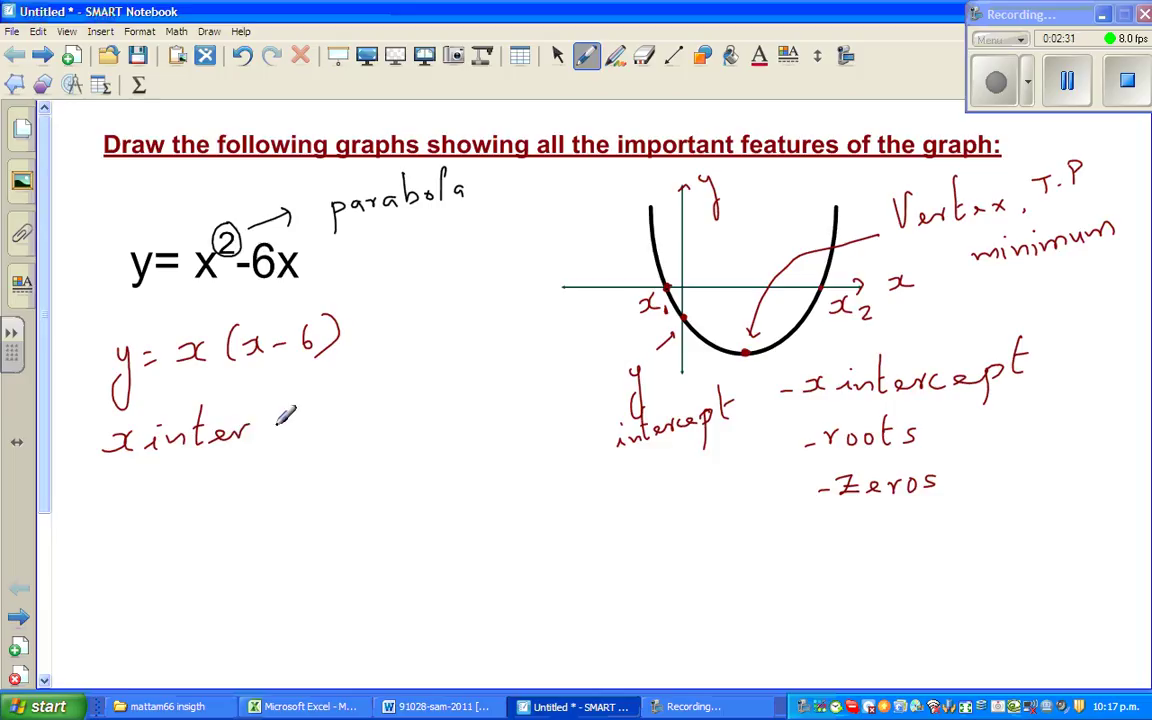
pyautogui.moveTo(268, 424); pyautogui.dragTo(264, 442)
pyautogui.moveTo(272, 434)
pyautogui.mouseDown()
pyautogui.moveTo(286, 432)
pyautogui.moveTo(300, 460)
pyautogui.mouseUp()
pyautogui.moveTo(294, 424); pyautogui.dragTo(318, 442)
pyautogui.moveTo(308, 414)
pyautogui.mouseDown()
pyautogui.moveTo(330, 410)
pyautogui.moveTo(392, 477)
pyautogui.mouseUp()
pyautogui.moveTo(417, 408)
pyautogui.mouseDown()
pyautogui.moveTo(420, 424)
pyautogui.moveTo(444, 404)
pyautogui.mouseUp()
pyautogui.moveTo(466, 396); pyautogui.dragTo(472, 430)
pyautogui.moveTo(102, 456); pyautogui.dragTo(475, 452)
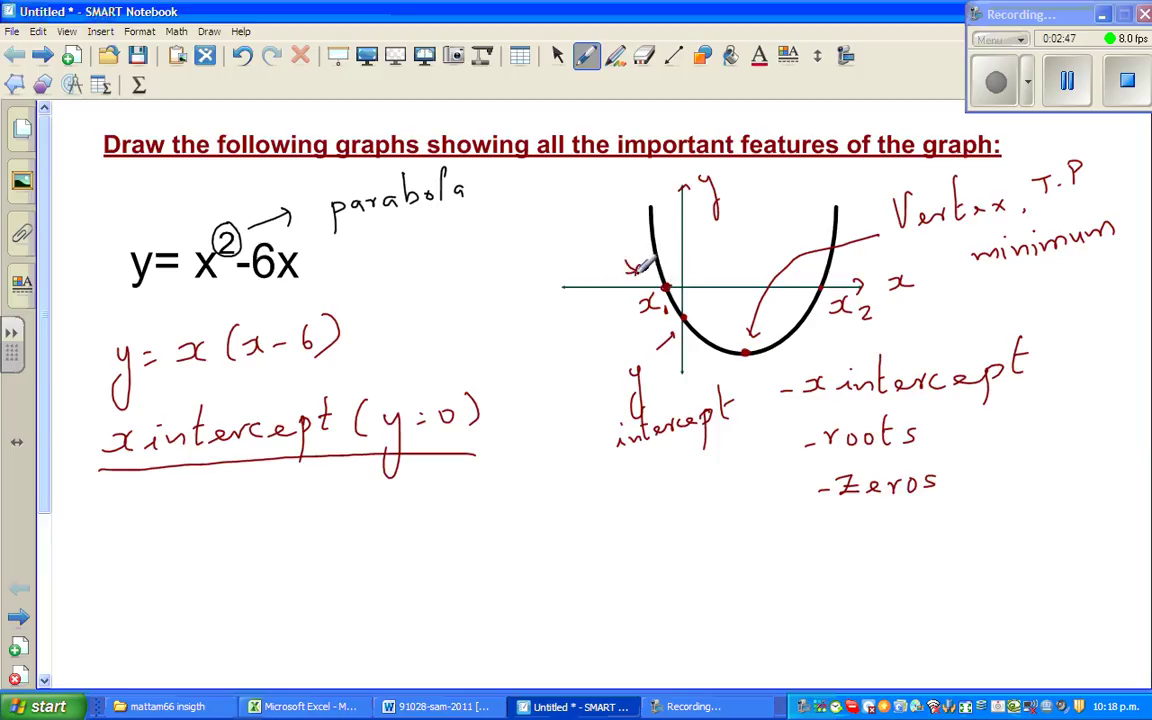
# Label the graph's intercepts as coordinate pairs, including (x₂,0)
pyautogui.moveTo(572, 243)
pyautogui.mouseDown()
pyautogui.moveTo(591, 249)
pyautogui.moveTo(609, 236)
pyautogui.moveTo(621, 254)
pyautogui.mouseUp()
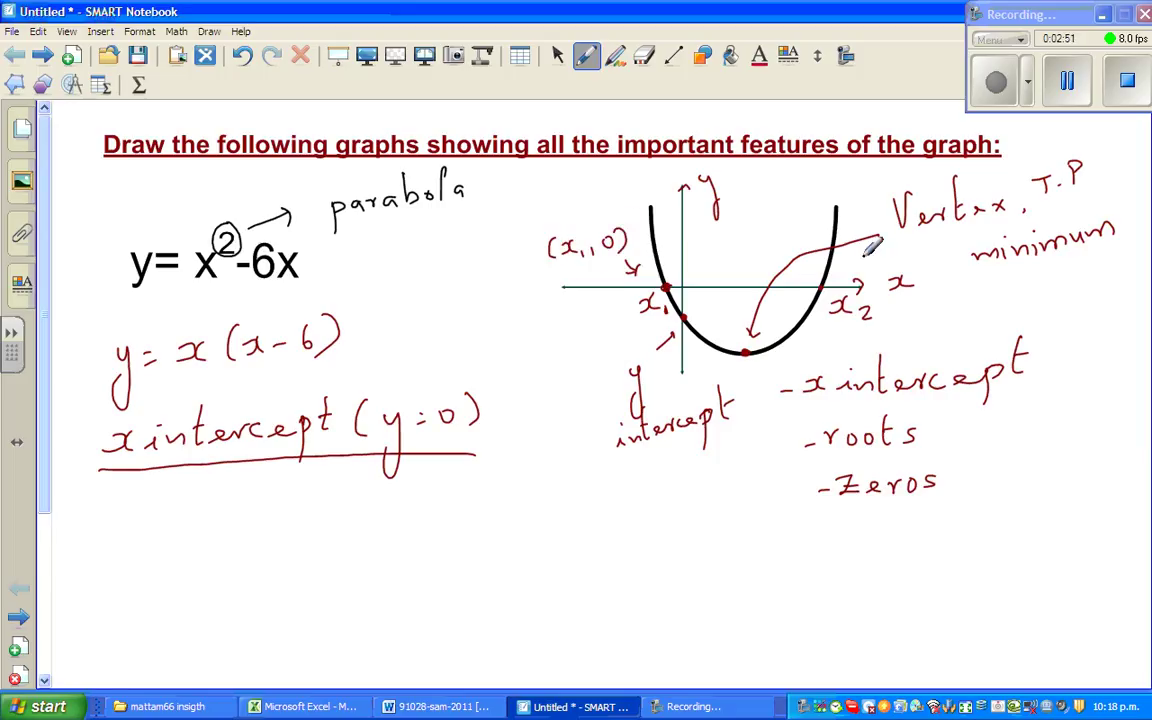
pyautogui.moveTo(893, 288)
pyautogui.mouseDown()
pyautogui.moveTo(897, 318)
pyautogui.moveTo(950, 319)
pyautogui.mouseUp()
pyautogui.moveTo(960, 313)
pyautogui.mouseDown()
pyautogui.moveTo(957, 322)
pyautogui.moveTo(977, 301)
pyautogui.moveTo(994, 316)
pyautogui.mouseUp()
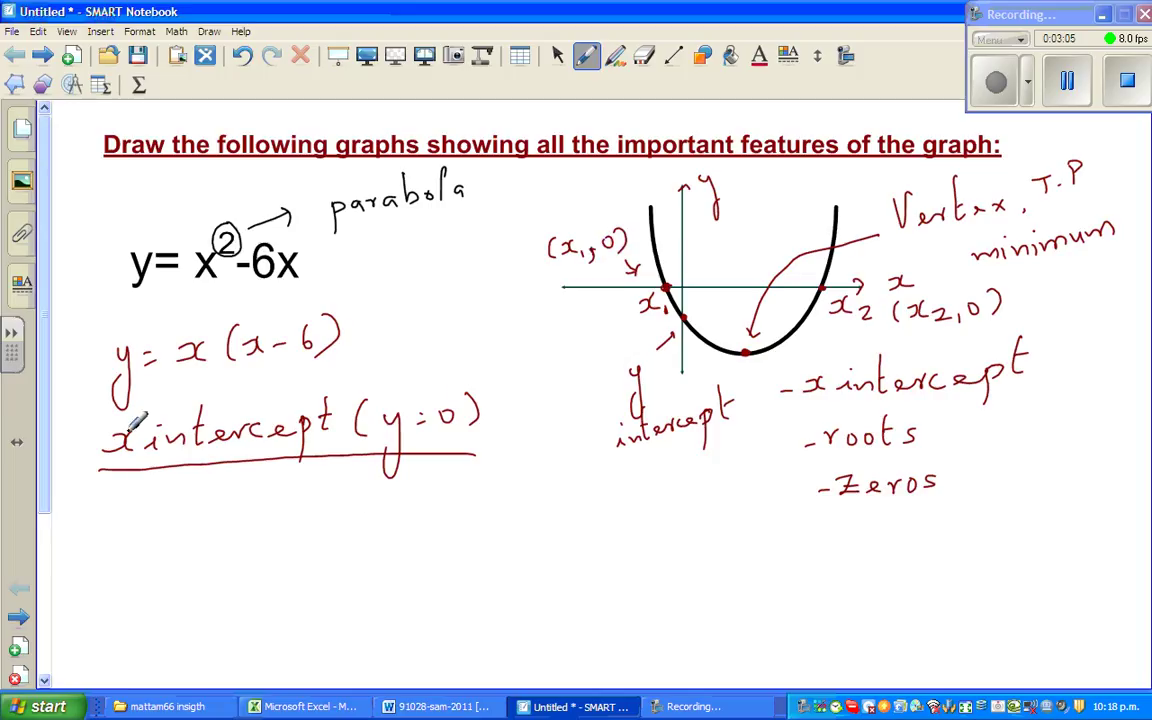
# Write 0 = x(x-6) and ∴ x(x-6) = 0 under the heading
pyautogui.moveTo(145, 498); pyautogui.dragTo(180, 507)
pyautogui.moveTo(166, 516)
pyautogui.mouseDown()
pyautogui.moveTo(283, 510)
pyautogui.moveTo(273, 512)
pyautogui.mouseUp()
pyautogui.moveTo(294, 504); pyautogui.dragTo(353, 512)
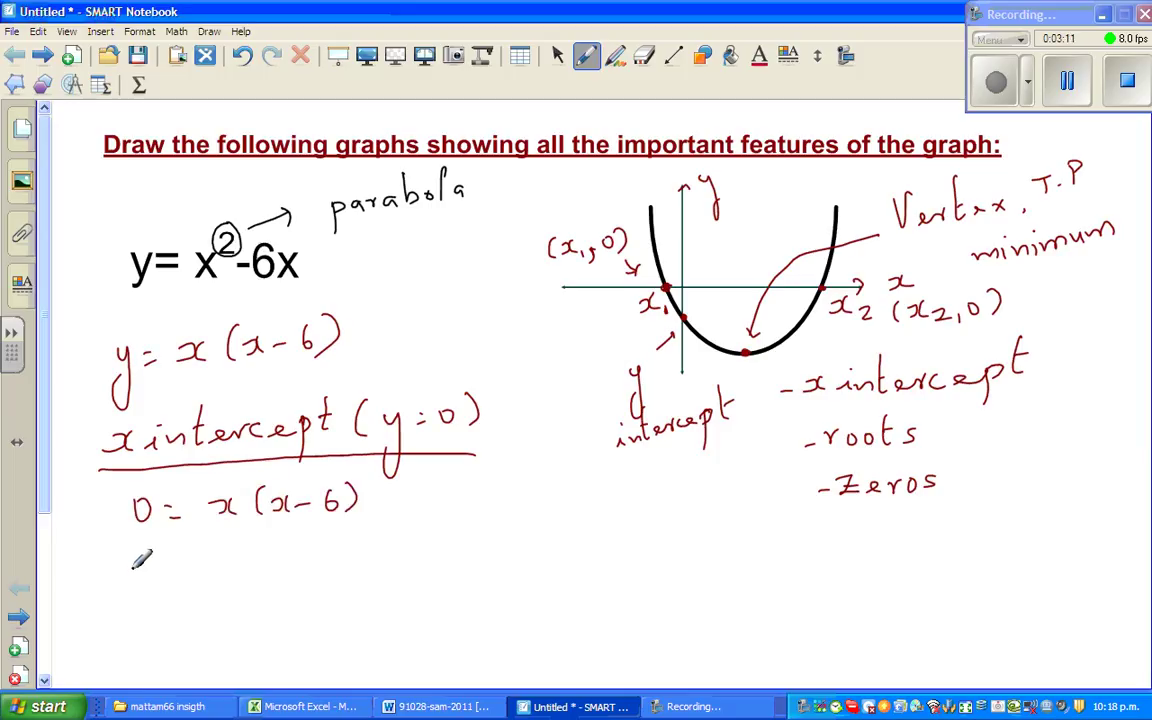
pyautogui.click(103, 572)
pyautogui.click(116, 562)
pyautogui.click(129, 572)
pyautogui.moveTo(173, 555)
pyautogui.mouseDown()
pyautogui.moveTo(175, 569)
pyautogui.moveTo(251, 571)
pyautogui.mouseUp()
pyautogui.moveTo(264, 554)
pyautogui.mouseDown()
pyautogui.moveTo(252, 572)
pyautogui.moveTo(293, 560)
pyautogui.moveTo(337, 570)
pyautogui.moveTo(381, 552)
pyautogui.mouseUp()
pyautogui.moveTo(363, 563); pyautogui.dragTo(404, 546)
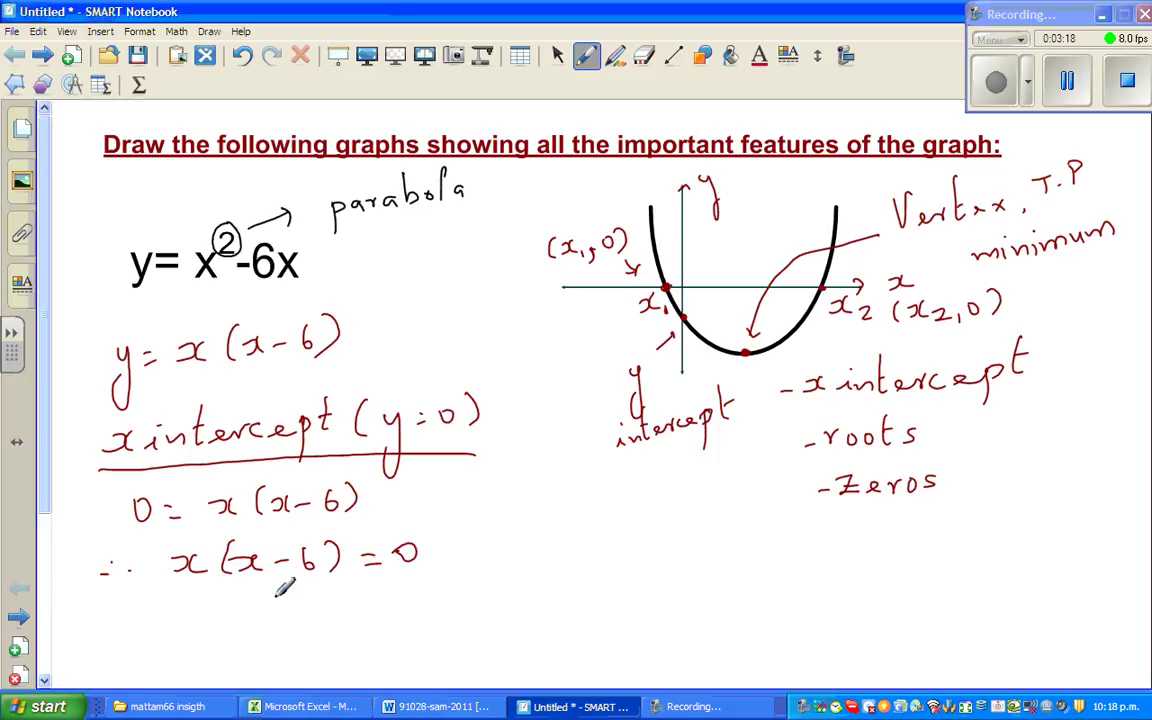
pyautogui.click(130, 569)
# Write the roots x = 0 and x = 6
pyautogui.scroll(-1, 47, 492)
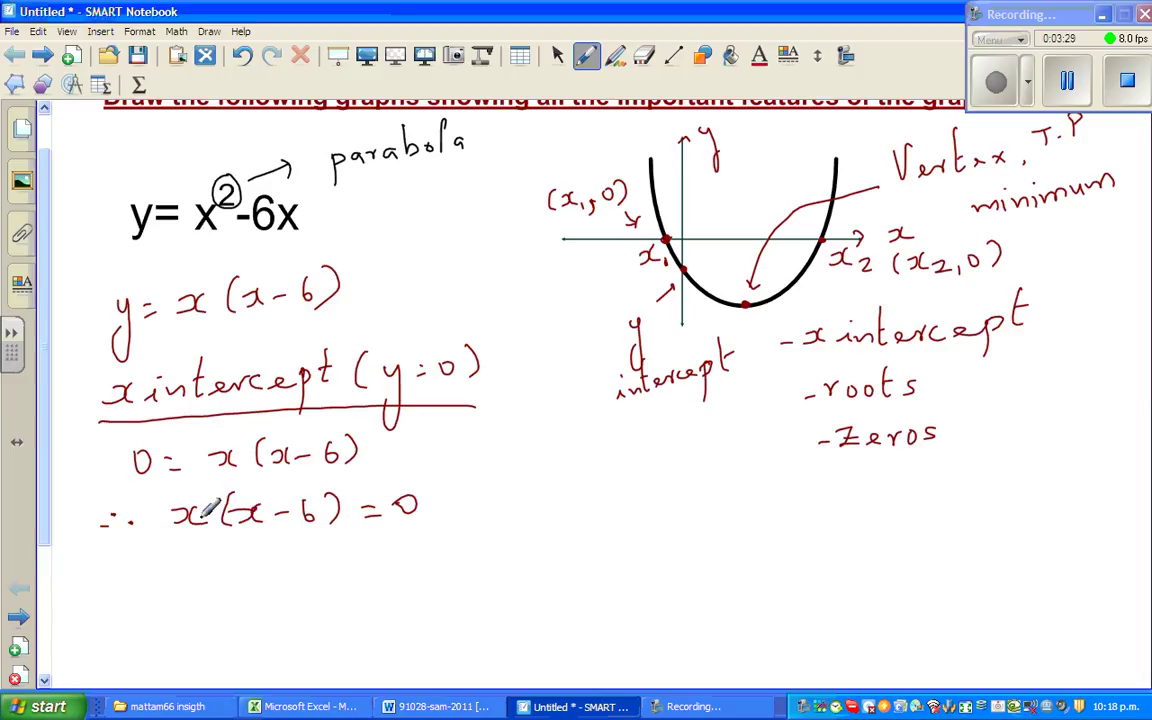
pyautogui.moveTo(114, 574)
pyautogui.mouseDown()
pyautogui.moveTo(153, 582)
pyautogui.moveTo(190, 570)
pyautogui.mouseUp()
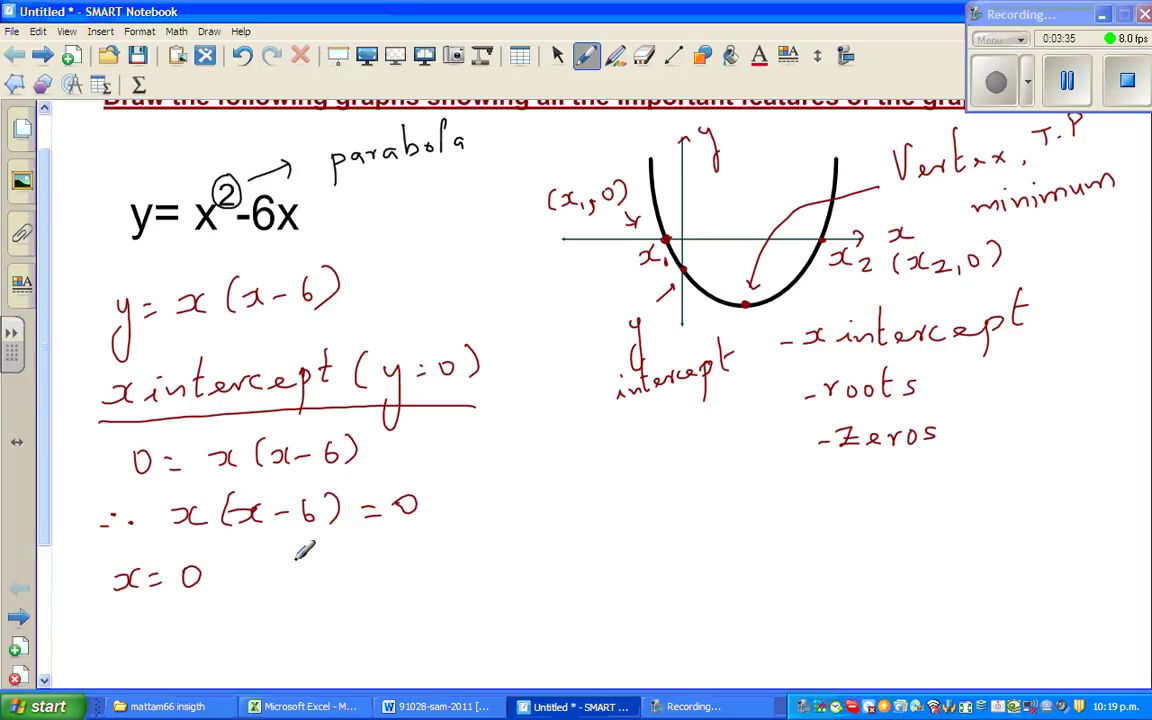
pyautogui.moveTo(292, 566); pyautogui.dragTo(314, 585)
pyautogui.moveTo(322, 571)
pyautogui.mouseDown()
pyautogui.moveTo(356, 574)
pyautogui.moveTo(386, 578)
pyautogui.mouseUp()
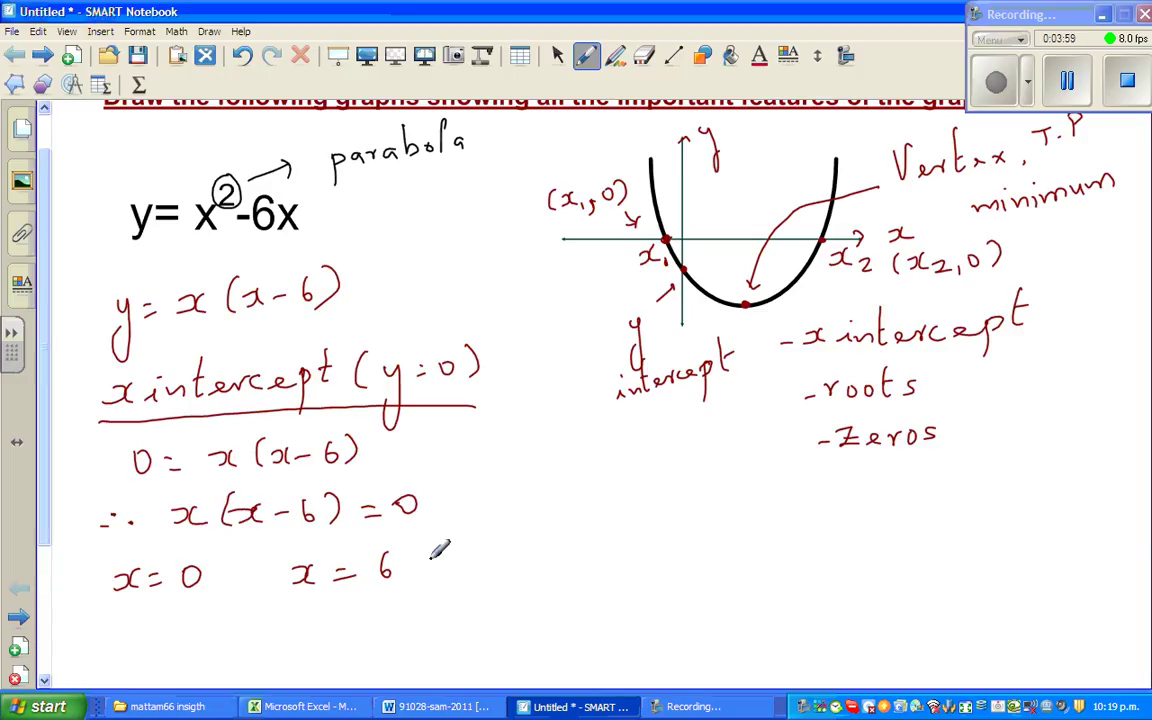
# Write the x-intercepts as (0,0) and (6,0)
pyautogui.moveTo(47, 500)
pyautogui.mouseDown()
pyautogui.moveTo(46, 545)
pyautogui.moveTo(81, 580)
pyautogui.moveTo(105, 571)
pyautogui.moveTo(117, 581)
pyautogui.moveTo(131, 564)
pyautogui.mouseUp()
pyautogui.moveTo(139, 558); pyautogui.dragTo(141, 582)
pyautogui.moveTo(216, 563)
pyautogui.mouseDown()
pyautogui.moveTo(250, 570)
pyautogui.moveTo(277, 548)
pyautogui.moveTo(276, 570)
pyautogui.mouseUp()
pyautogui.moveTo(337, 543)
pyautogui.mouseDown()
pyautogui.moveTo(334, 568)
pyautogui.moveTo(385, 542)
pyautogui.mouseUp()
pyautogui.moveTo(404, 536); pyautogui.dragTo(405, 570)
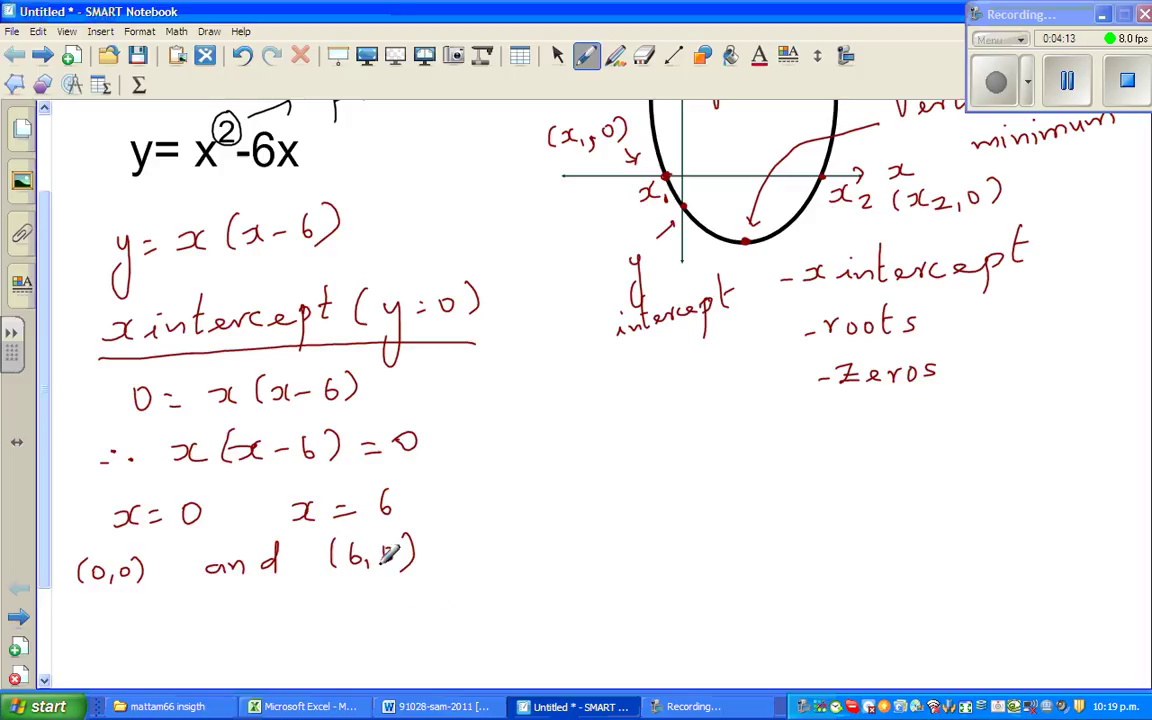
pyautogui.scroll(-2, 48, 483)
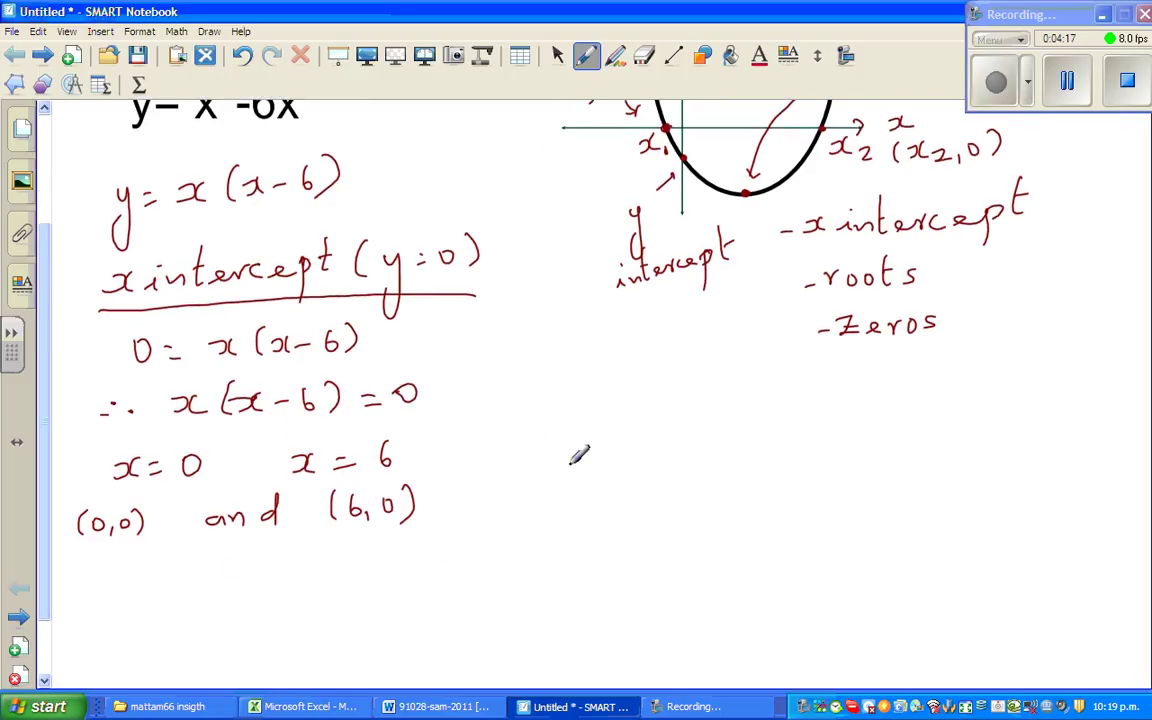
# In blue, write the 'y intercept' heading and dot and label the graph's y-intercept (0,y)
pyautogui.click(588, 62)
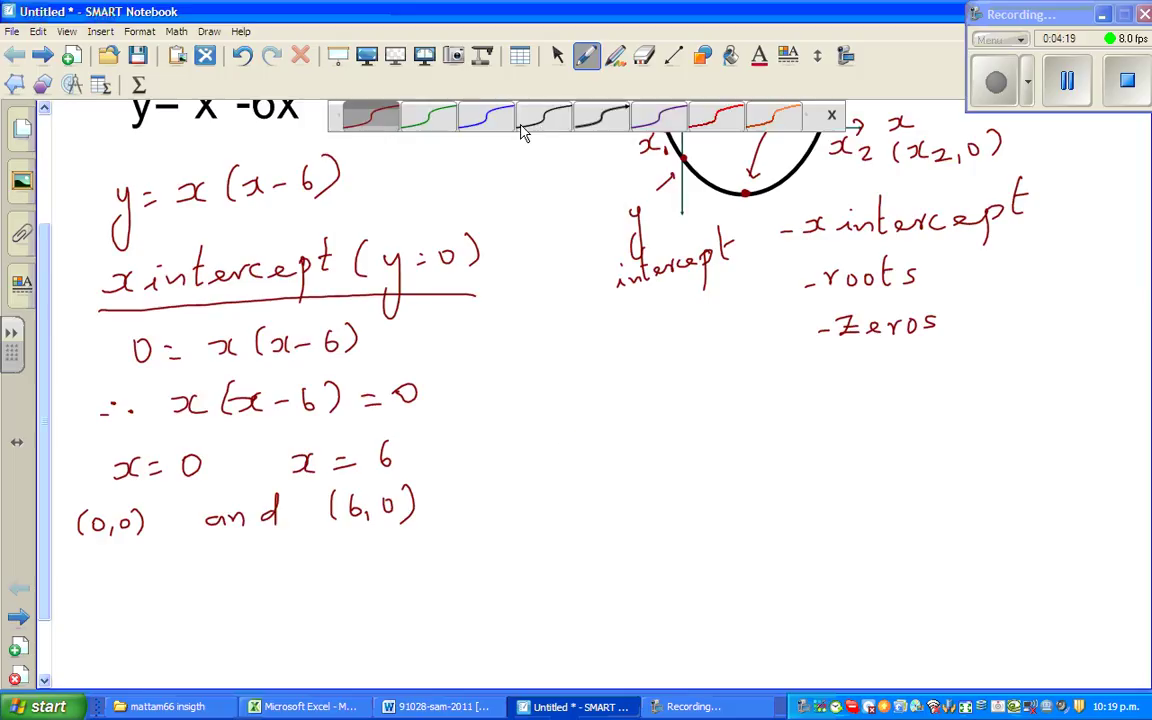
pyautogui.moveTo(551, 436)
pyautogui.mouseDown()
pyautogui.moveTo(545, 492)
pyautogui.moveTo(580, 450)
pyautogui.moveTo(636, 440)
pyautogui.moveTo(662, 421)
pyautogui.moveTo(687, 430)
pyautogui.moveTo(757, 410)
pyautogui.moveTo(785, 438)
pyautogui.mouseUp()
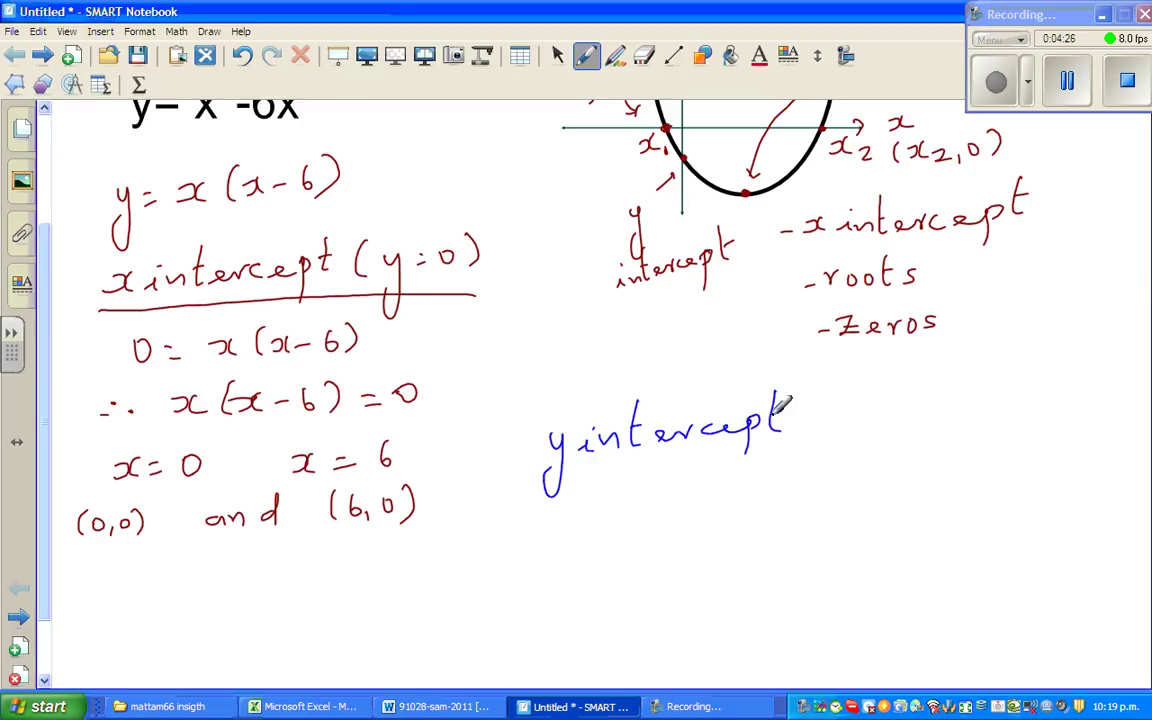
pyautogui.click(683, 158)
pyautogui.moveTo(603, 193); pyautogui.dragTo(614, 208)
pyautogui.moveTo(544, 179)
pyautogui.mouseDown()
pyautogui.moveTo(548, 190)
pyautogui.moveTo(590, 170)
pyautogui.moveTo(612, 176)
pyautogui.moveTo(633, 208)
pyautogui.mouseUp()
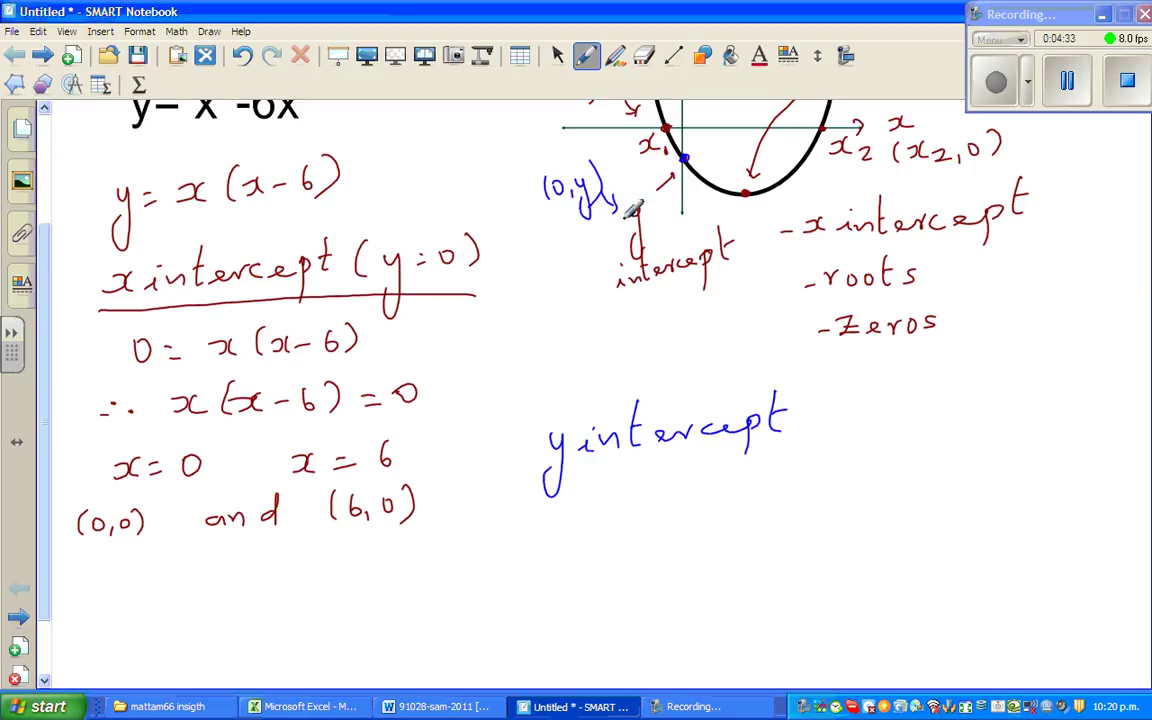
# Add the condition (x = 0) to the heading and underline it
pyautogui.moveTo(828, 392)
pyautogui.mouseDown()
pyautogui.moveTo(820, 424)
pyautogui.moveTo(858, 418)
pyautogui.mouseUp()
pyautogui.moveTo(858, 400)
pyautogui.mouseDown()
pyautogui.moveTo(842, 418)
pyautogui.moveTo(888, 403)
pyautogui.mouseUp()
pyautogui.moveTo(868, 414); pyautogui.dragTo(906, 401)
pyautogui.moveTo(930, 385); pyautogui.dragTo(926, 424)
pyautogui.moveTo(545, 464); pyautogui.dragTo(908, 437)
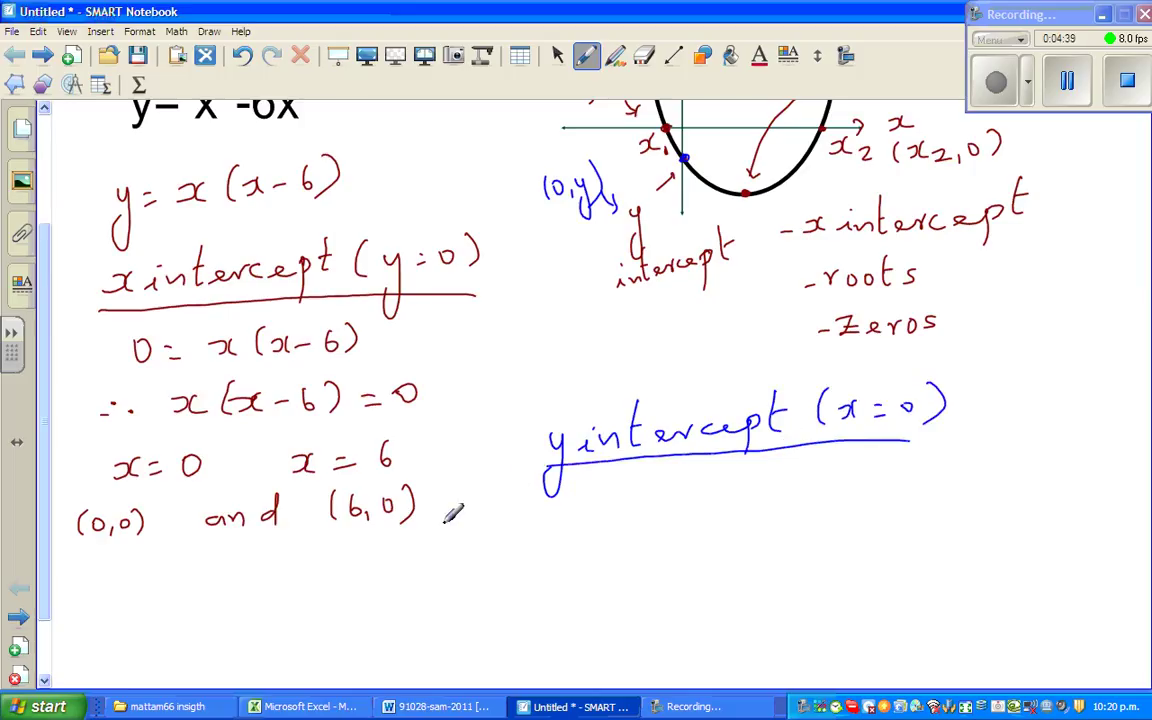
# Write the working y = 0(0-6) = 0(-6) = 0
pyautogui.scroll(1, 42, 465)
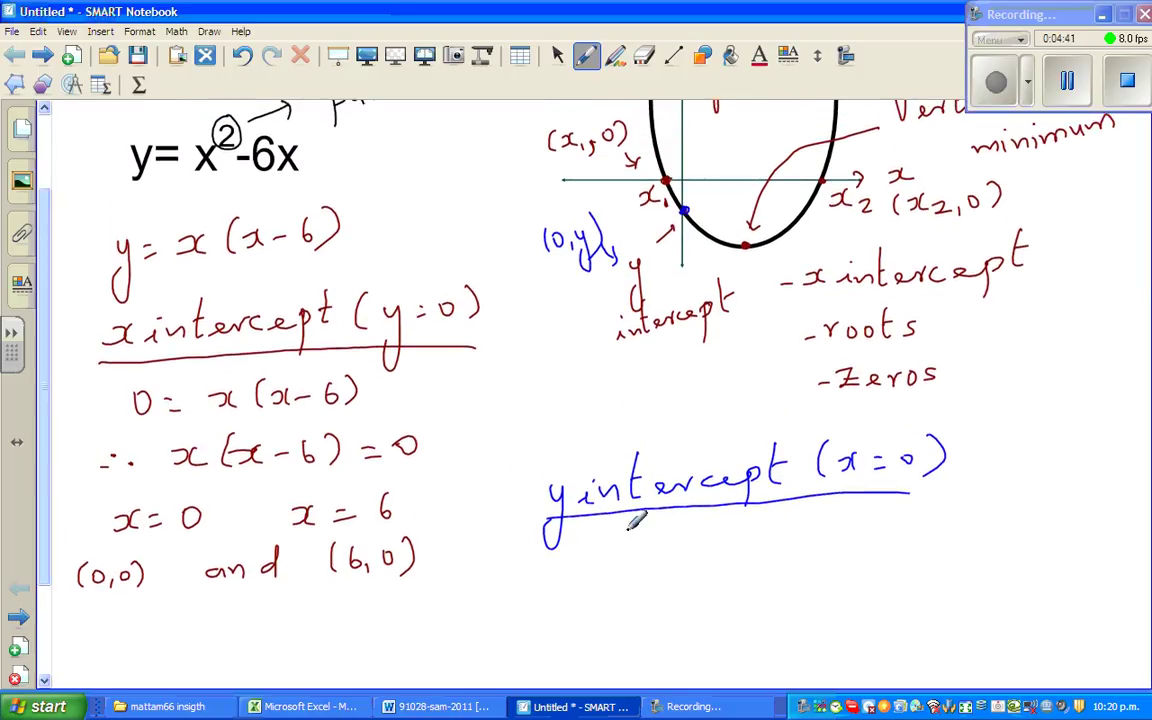
pyautogui.moveTo(632, 548); pyautogui.dragTo(645, 568)
pyautogui.moveTo(650, 545); pyautogui.dragTo(633, 600)
pyautogui.moveTo(676, 552); pyautogui.dragTo(692, 550)
pyautogui.moveTo(677, 563)
pyautogui.mouseDown()
pyautogui.moveTo(768, 534)
pyautogui.moveTo(777, 516)
pyautogui.moveTo(772, 551)
pyautogui.moveTo(785, 532)
pyautogui.moveTo(810, 542)
pyautogui.moveTo(839, 524)
pyautogui.moveTo(845, 544)
pyautogui.moveTo(853, 522)
pyautogui.moveTo(847, 551)
pyautogui.moveTo(910, 529)
pyautogui.mouseUp()
pyautogui.moveTo(894, 541)
pyautogui.mouseDown()
pyautogui.moveTo(928, 524)
pyautogui.moveTo(938, 535)
pyautogui.moveTo(961, 512)
pyautogui.moveTo(962, 539)
pyautogui.moveTo(992, 536)
pyautogui.mouseUp()
pyautogui.moveTo(1016, 503)
pyautogui.mouseDown()
pyautogui.moveTo(1020, 538)
pyautogui.moveTo(1055, 519)
pyautogui.mouseUp()
pyautogui.moveTo(1041, 533); pyautogui.dragTo(1056, 531)
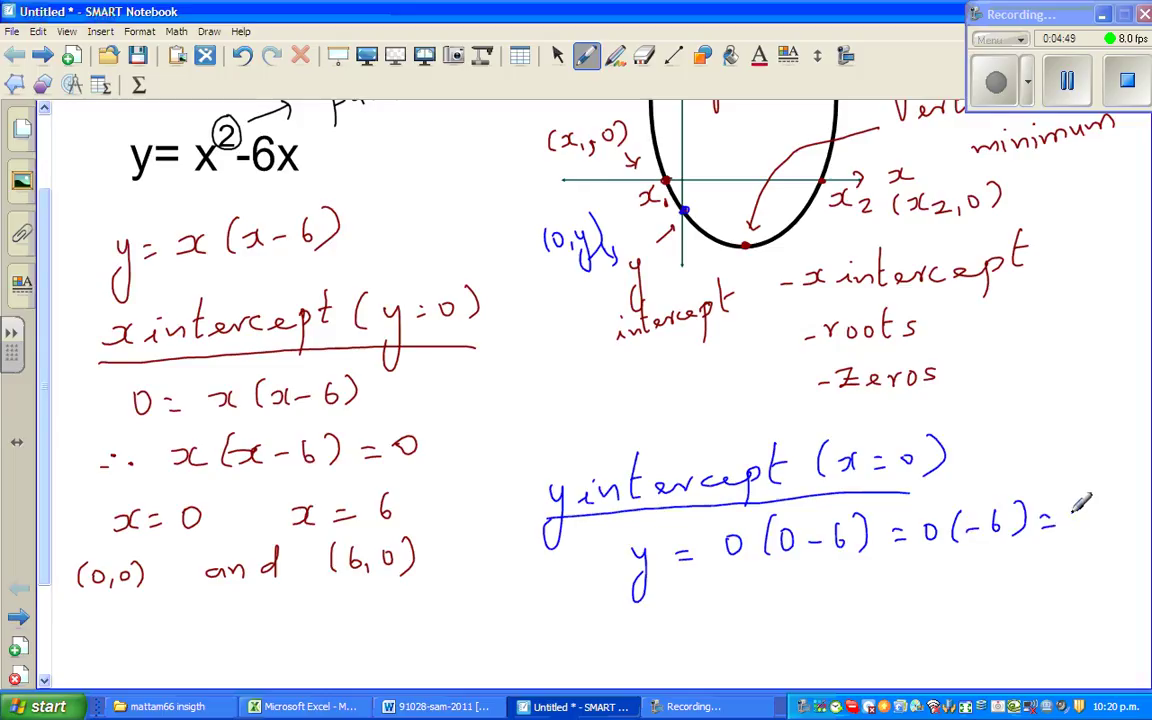
# Write the y-intercept point (0,0)
pyautogui.moveTo(752, 592)
pyautogui.mouseDown()
pyautogui.moveTo(749, 620)
pyautogui.moveTo(778, 598)
pyautogui.moveTo(793, 620)
pyautogui.moveTo(819, 596)
pyautogui.mouseUp()
pyautogui.moveTo(838, 590); pyautogui.dragTo(839, 618)
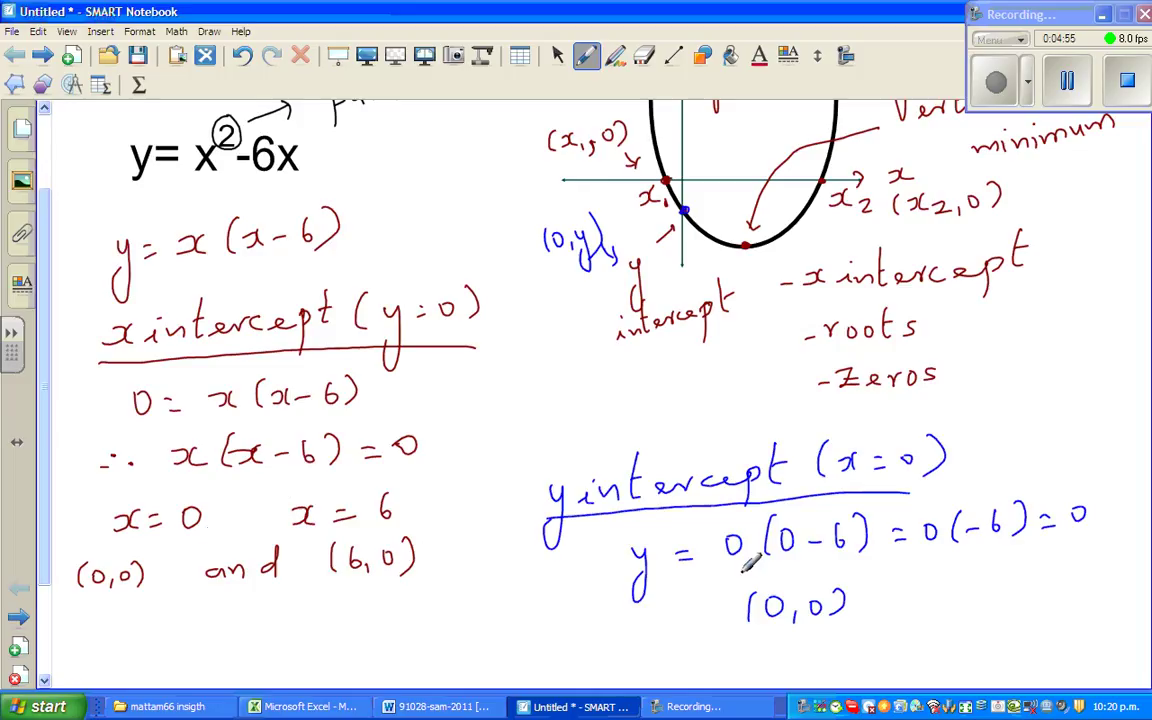
pyautogui.moveTo(755, 596); pyautogui.dragTo(749, 620)
pyautogui.scroll(-3, 46, 406)
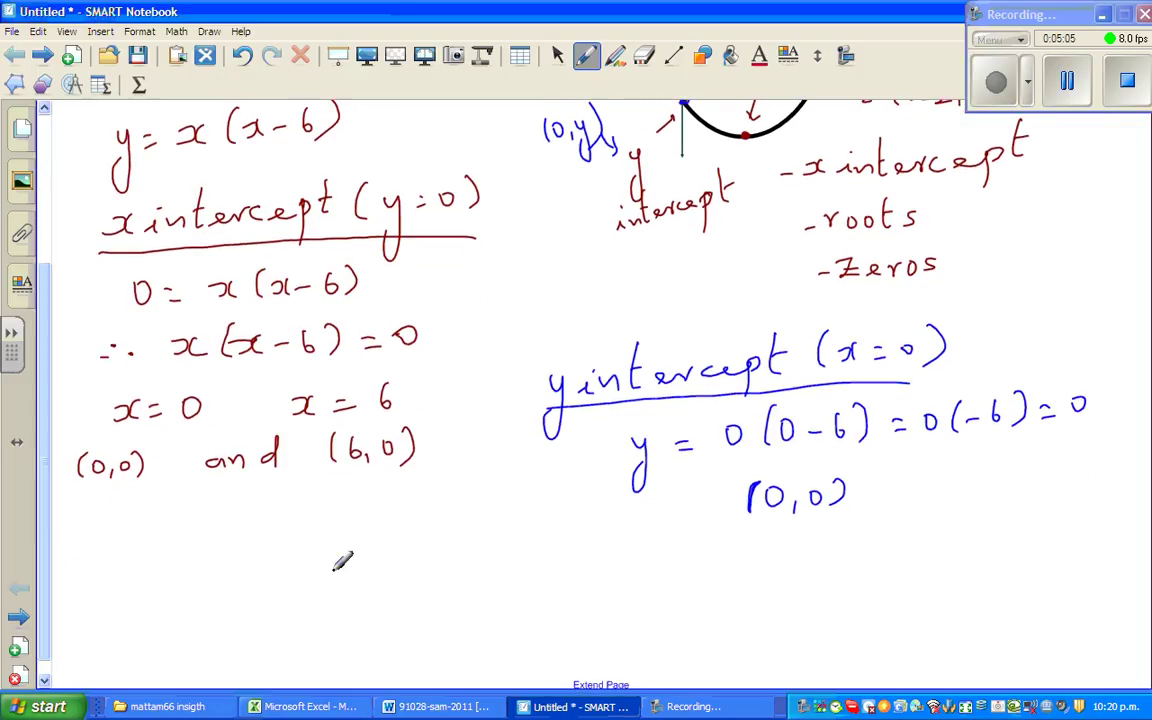
# Write and underline the blue 'Vertex' heading
pyautogui.moveTo(195, 525)
pyautogui.mouseDown()
pyautogui.moveTo(218, 520)
pyautogui.moveTo(242, 560)
pyautogui.moveTo(268, 545)
pyautogui.mouseUp()
pyautogui.moveTo(282, 510)
pyautogui.mouseDown()
pyautogui.moveTo(322, 556)
pyautogui.moveTo(348, 557)
pyautogui.mouseUp()
pyautogui.moveTo(348, 538); pyautogui.dragTo(328, 558)
pyautogui.moveTo(188, 578); pyautogui.dragTo(370, 572)
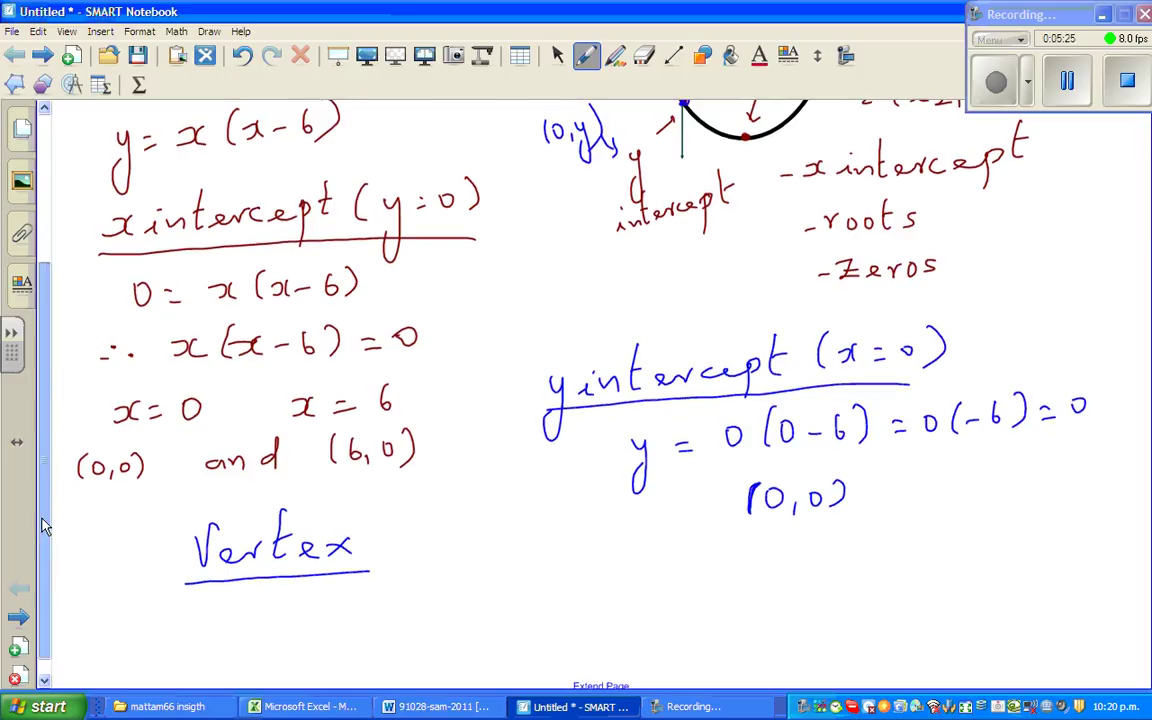
# Compute x_v = (0+6)/2 = 6/2 = 3
pyautogui.moveTo(230, 604); pyautogui.dragTo(248, 627)
pyautogui.moveTo(254, 603); pyautogui.dragTo(234, 628)
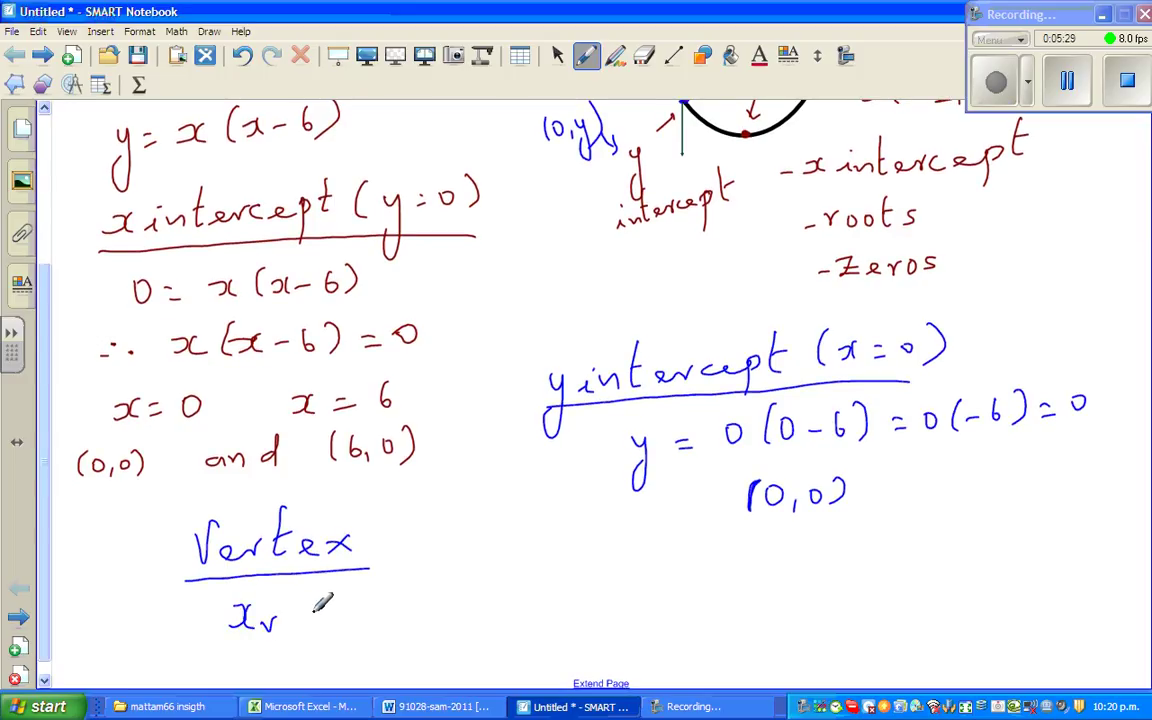
pyautogui.moveTo(306, 612); pyautogui.dragTo(323, 611)
pyautogui.moveTo(306, 622); pyautogui.dragTo(325, 621)
pyautogui.moveTo(386, 593)
pyautogui.mouseDown()
pyautogui.moveTo(380, 611)
pyautogui.moveTo(424, 603)
pyautogui.mouseUp()
pyautogui.moveTo(411, 591); pyautogui.dragTo(411, 614)
pyautogui.moveTo(441, 588)
pyautogui.mouseDown()
pyautogui.moveTo(436, 608)
pyautogui.moveTo(448, 618)
pyautogui.moveTo(430, 648)
pyautogui.mouseUp()
pyautogui.moveTo(493, 601); pyautogui.dragTo(503, 601)
pyautogui.moveTo(486, 611); pyautogui.dragTo(503, 611)
pyautogui.moveTo(546, 570)
pyautogui.mouseDown()
pyautogui.moveTo(550, 630)
pyautogui.moveTo(568, 636)
pyautogui.mouseUp()
pyautogui.moveTo(596, 594); pyautogui.dragTo(607, 593)
pyautogui.moveTo(596, 603); pyautogui.dragTo(636, 597)
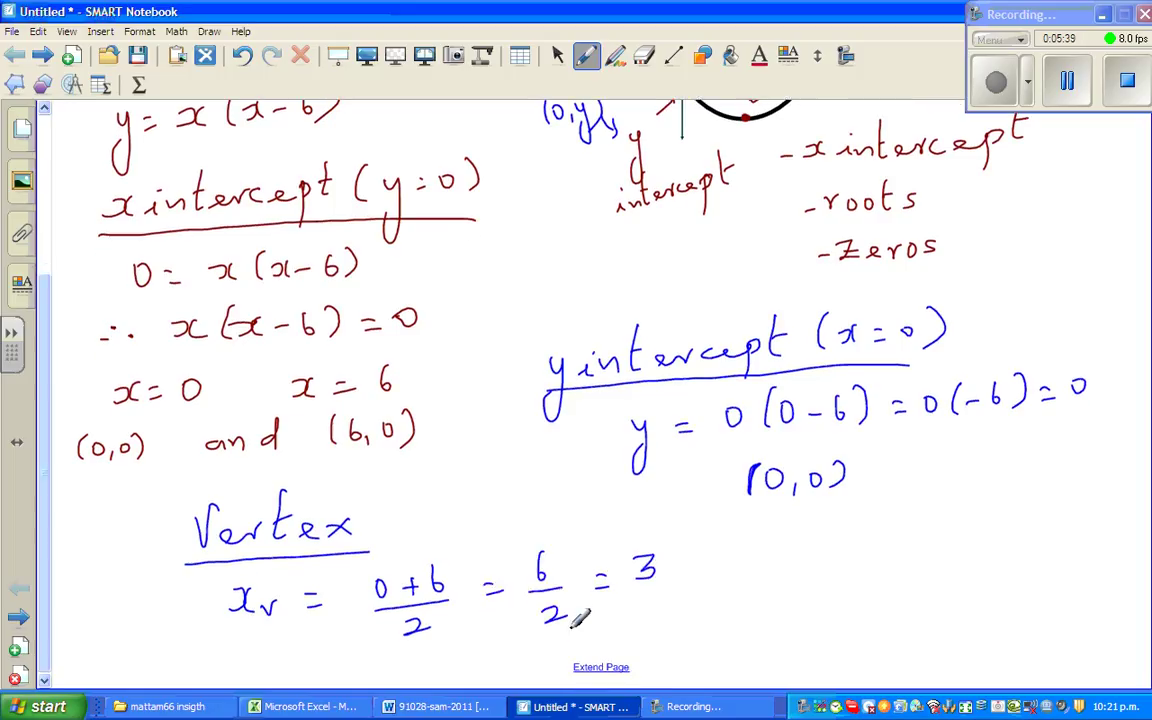
# Begin y_v = 3(3-6) = 3(-3 below the x_v line
pyautogui.scroll(-3, 500, 600)
pyautogui.moveTo(243, 420)
pyautogui.mouseDown()
pyautogui.moveTo(239, 489)
pyautogui.moveTo(285, 432)
pyautogui.moveTo(323, 435)
pyautogui.mouseUp()
pyautogui.moveTo(312, 444); pyautogui.dragTo(323, 443)
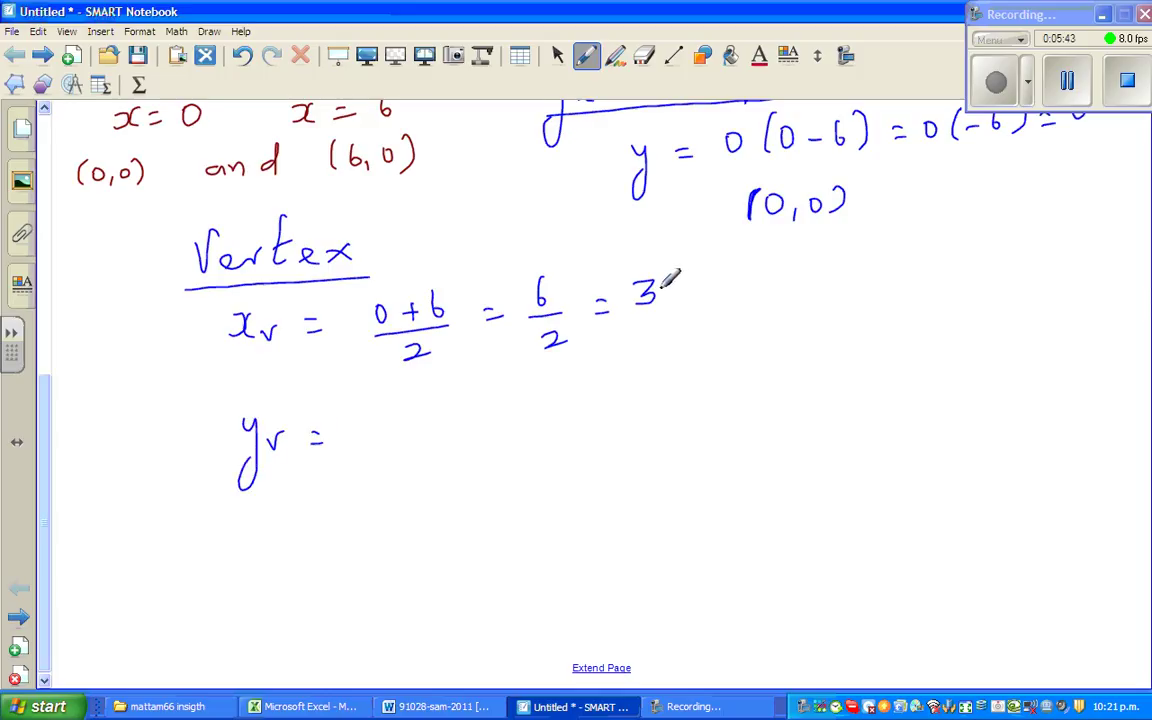
pyautogui.scroll(2, 50, 470)
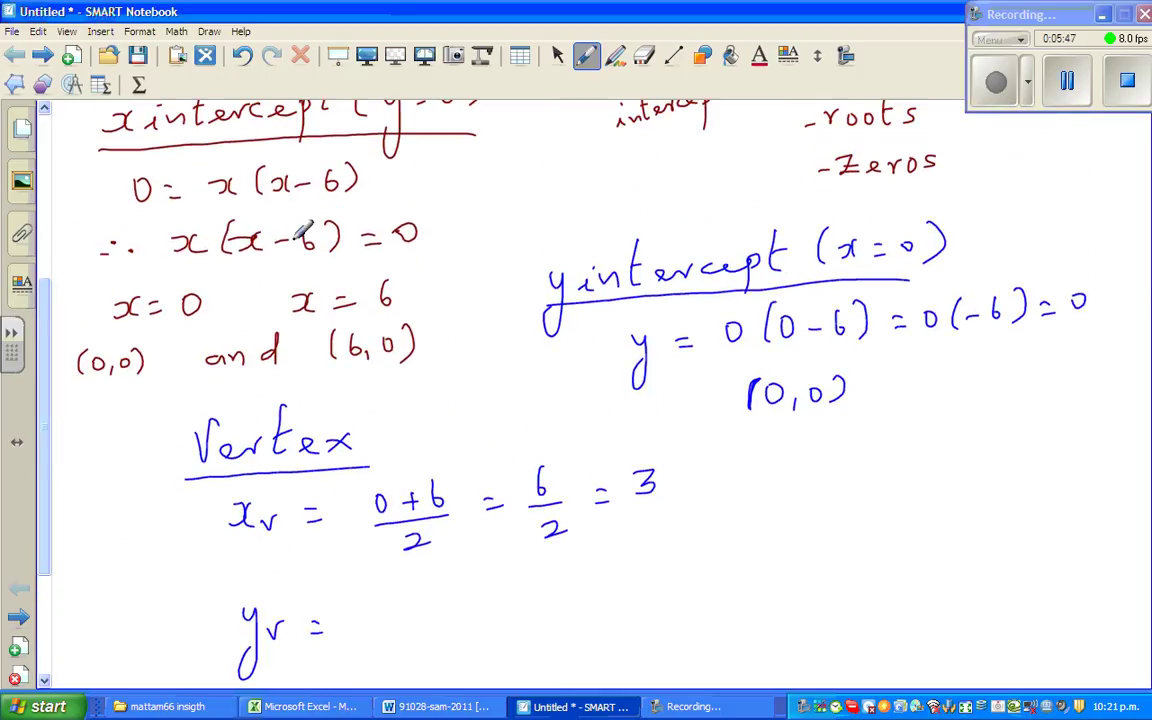
pyautogui.scroll(-2, 47, 425)
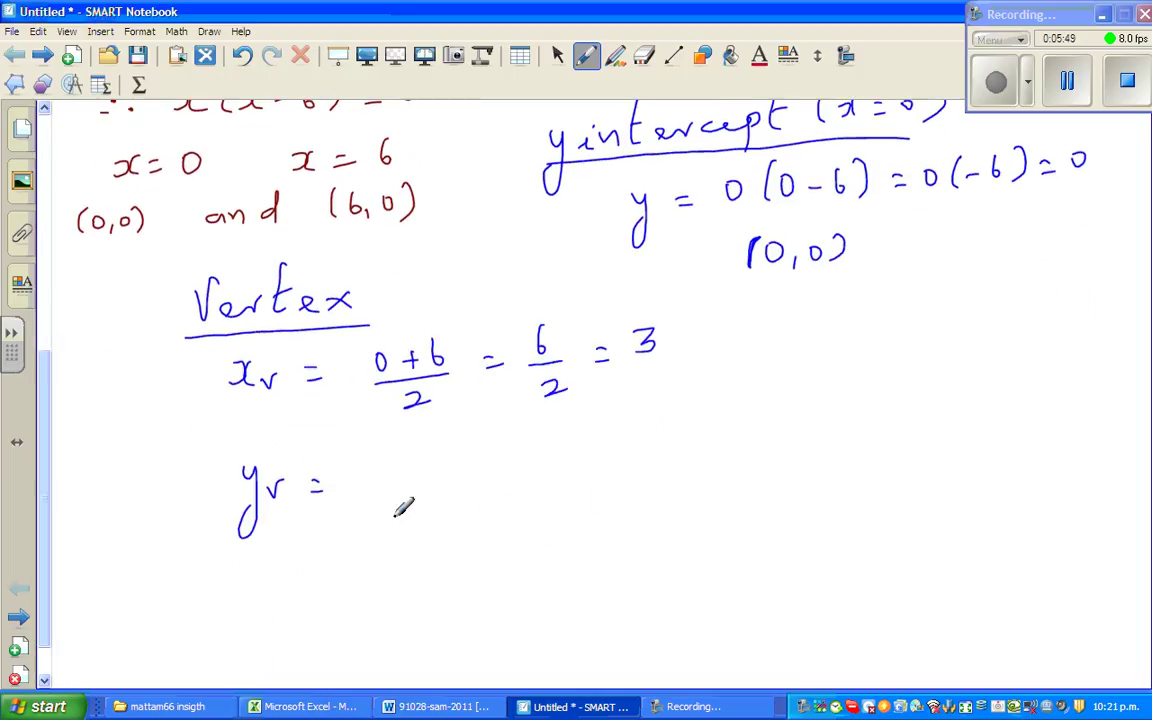
pyautogui.moveTo(378, 447)
pyautogui.mouseDown()
pyautogui.moveTo(396, 458)
pyautogui.moveTo(378, 480)
pyautogui.mouseUp()
pyautogui.moveTo(432, 445)
pyautogui.mouseDown()
pyautogui.moveTo(428, 478)
pyautogui.moveTo(460, 452)
pyautogui.moveTo(440, 477)
pyautogui.moveTo(500, 462)
pyautogui.mouseUp()
pyautogui.moveTo(530, 420)
pyautogui.mouseDown()
pyautogui.moveTo(532, 473)
pyautogui.moveTo(600, 449)
pyautogui.mouseUp()
pyautogui.moveTo(584, 470)
pyautogui.mouseDown()
pyautogui.moveTo(665, 452)
pyautogui.moveTo(648, 475)
pyautogui.mouseUp()
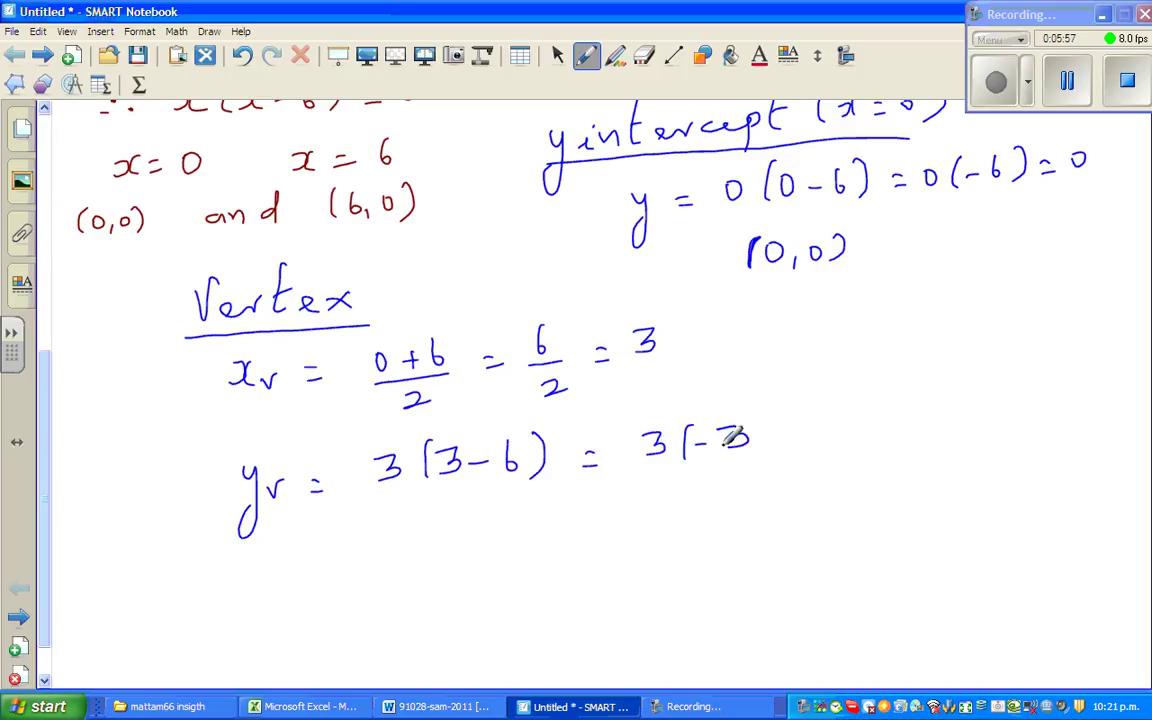